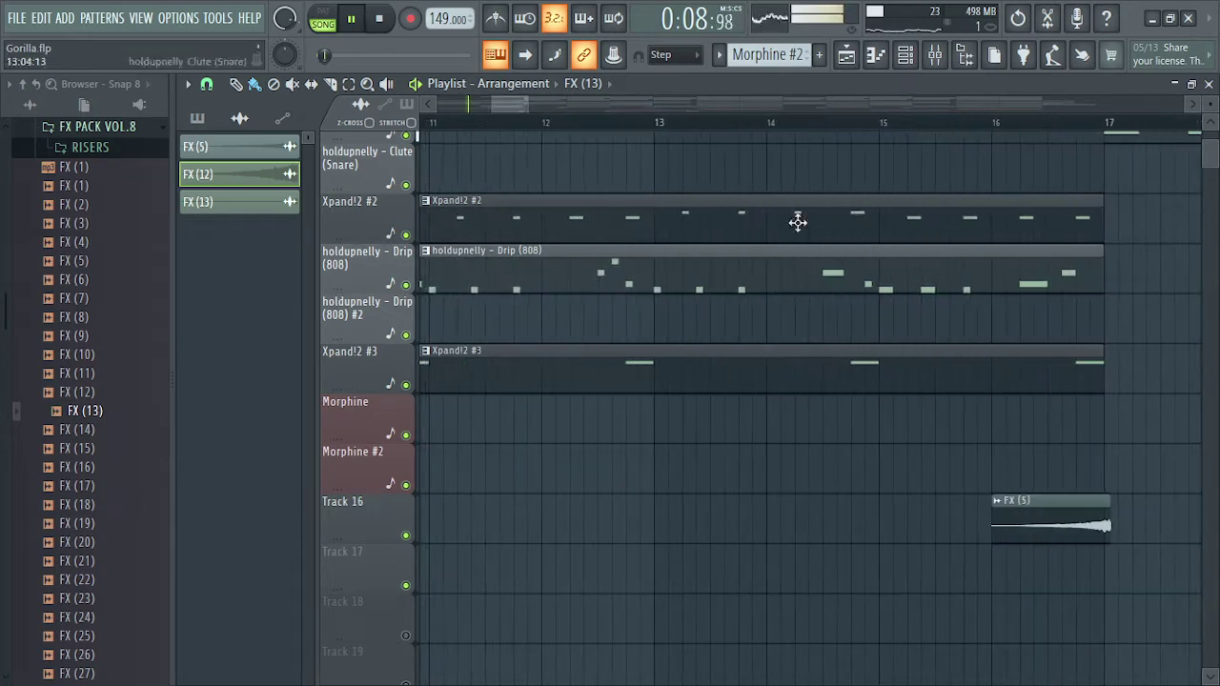
Step: Fit the FX (5) riser on Track 16 to the tempo and move it so it ends at bar 17
{"action": "left_click", "coordinate": [998, 504]}
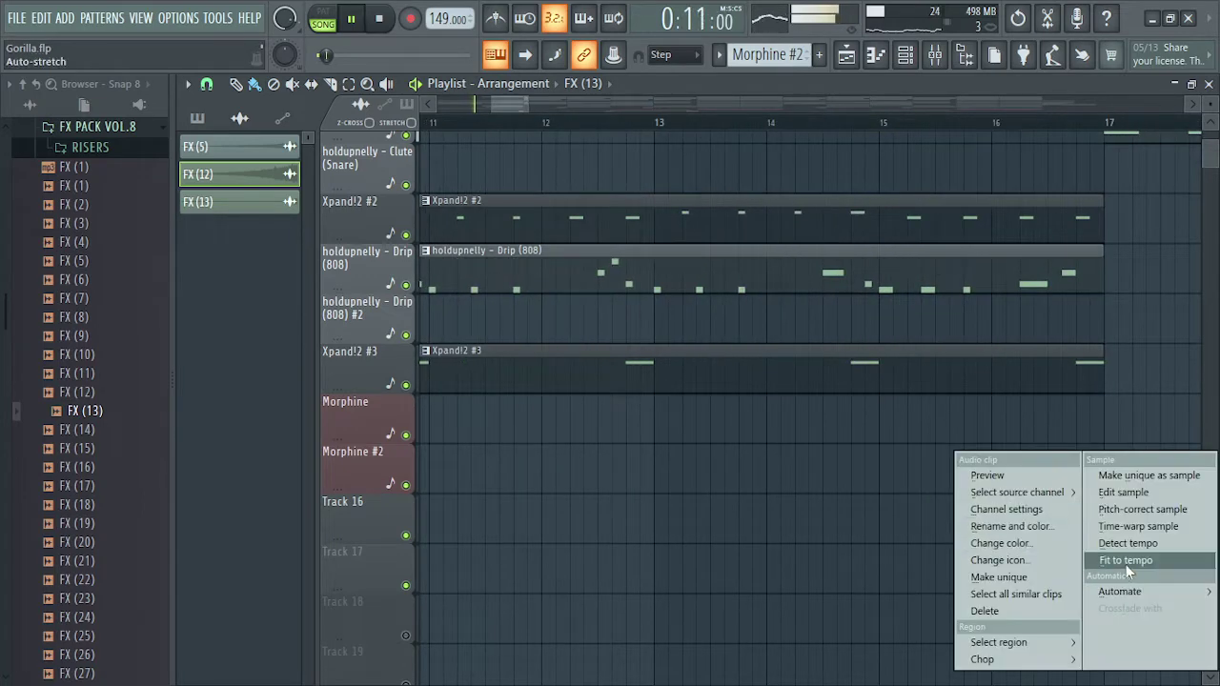
{"action": "left_click", "coordinate": [1126, 564]}
{"action": "left_click", "coordinate": [611, 600]}
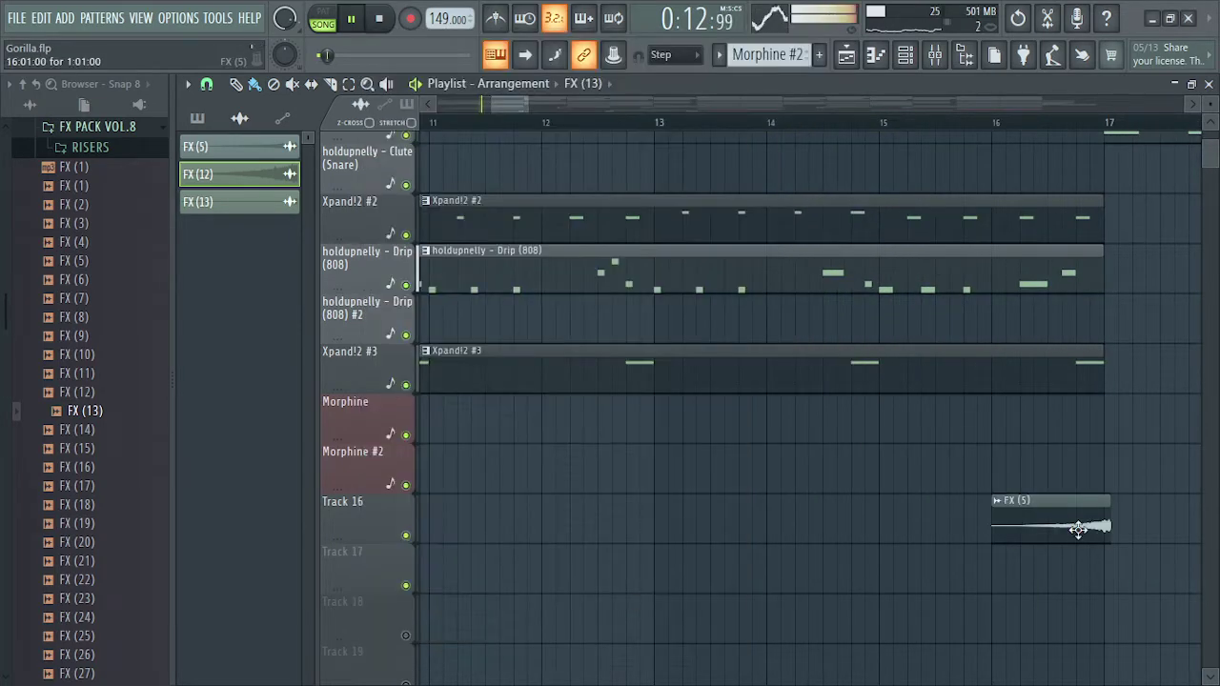
{"action": "left_click", "coordinate": [1071, 529]}
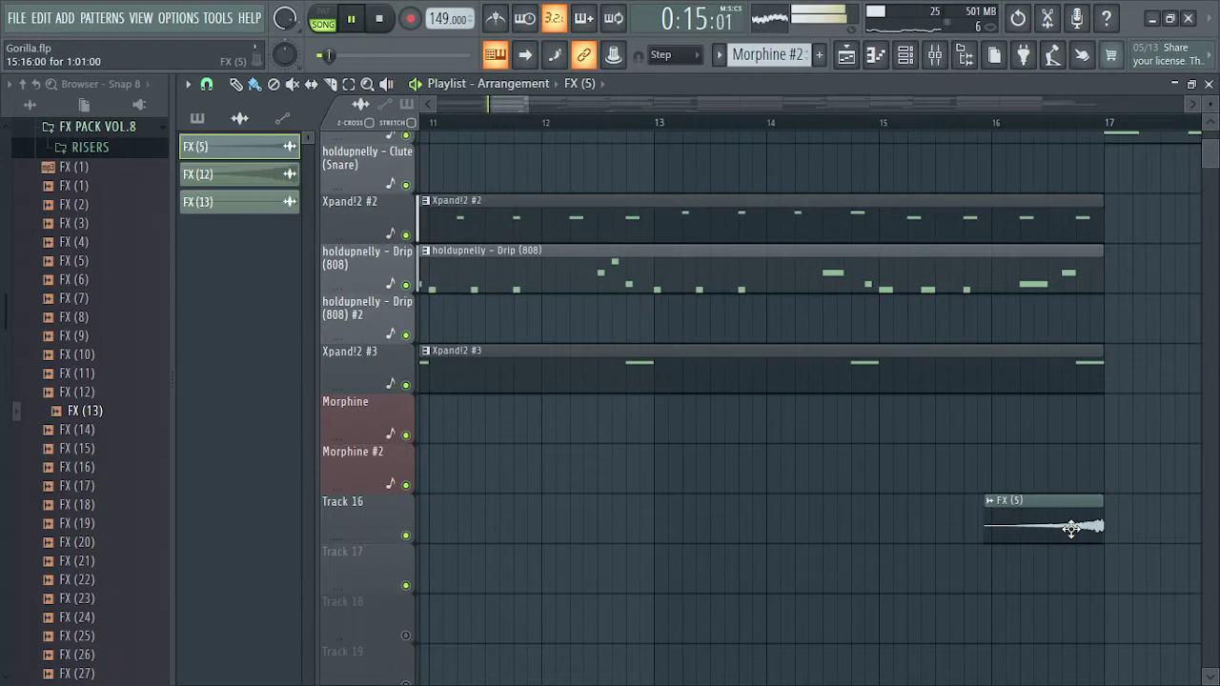
Step: Move the FX (13) riser on Track 16 back so it ends at bar 33, and fit it to the tempo
{"action": "left_click_drag", "start_coordinate": [509, 106], "coordinate": [523, 102]}
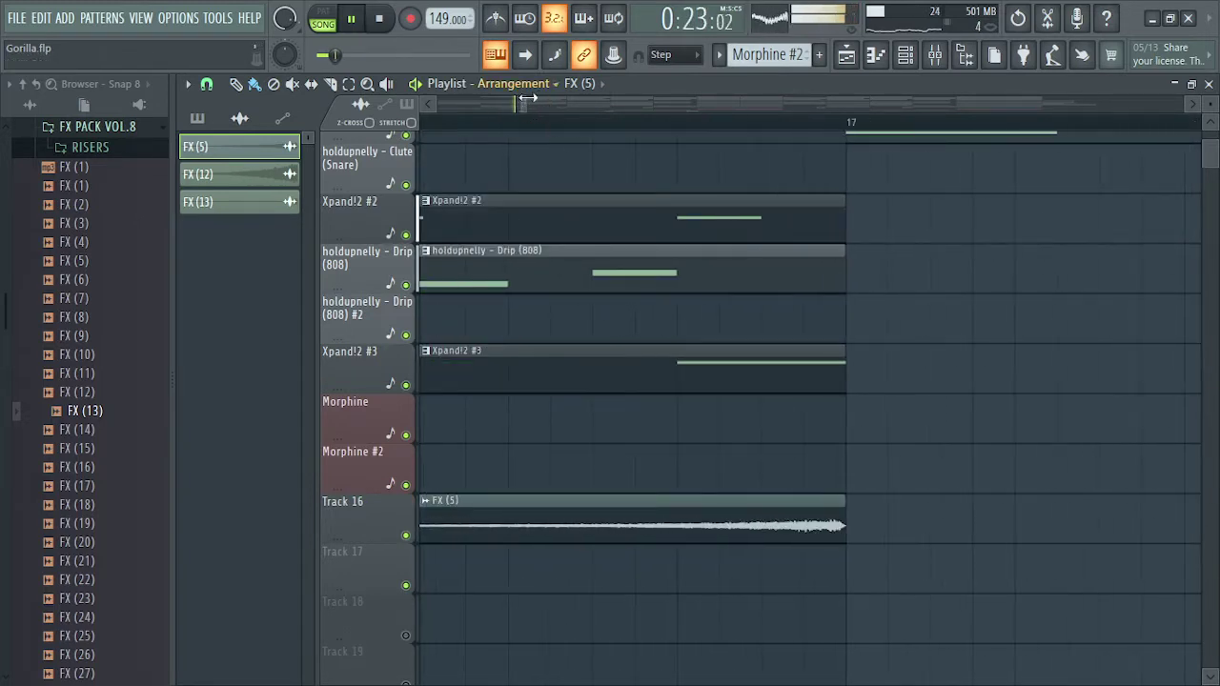
{"action": "left_click_drag", "start_coordinate": [523, 106], "coordinate": [612, 112]}
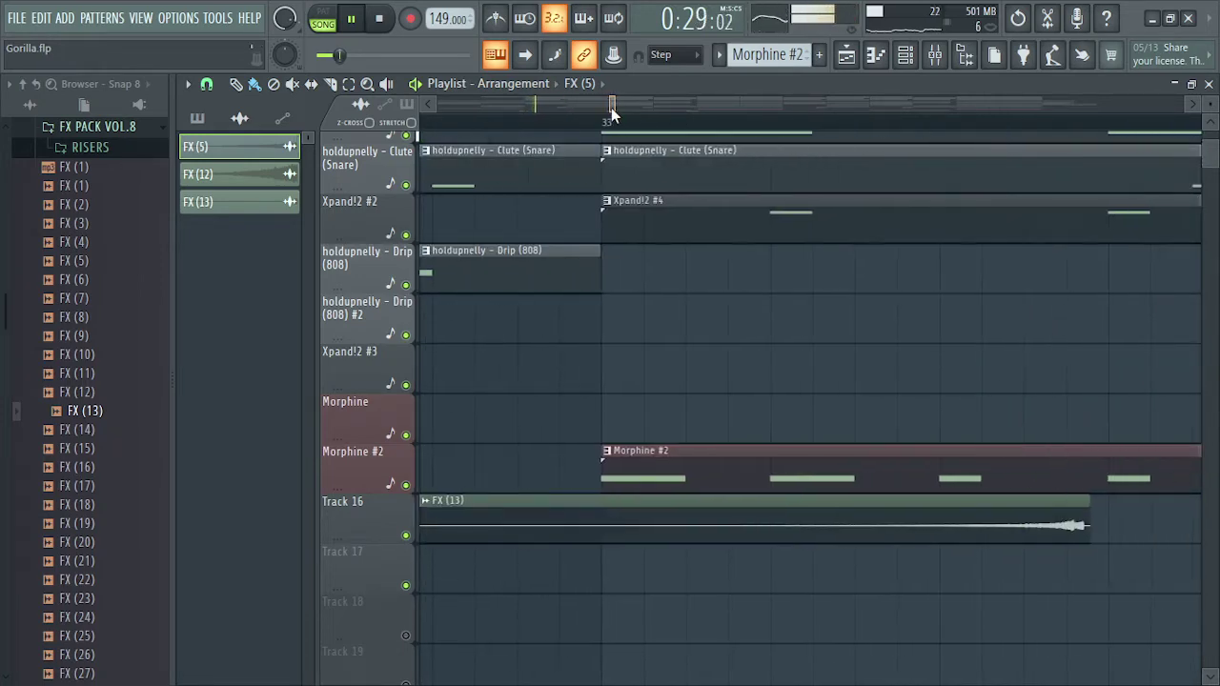
{"action": "left_click_drag", "start_coordinate": [639, 535], "coordinate": [551, 514]}
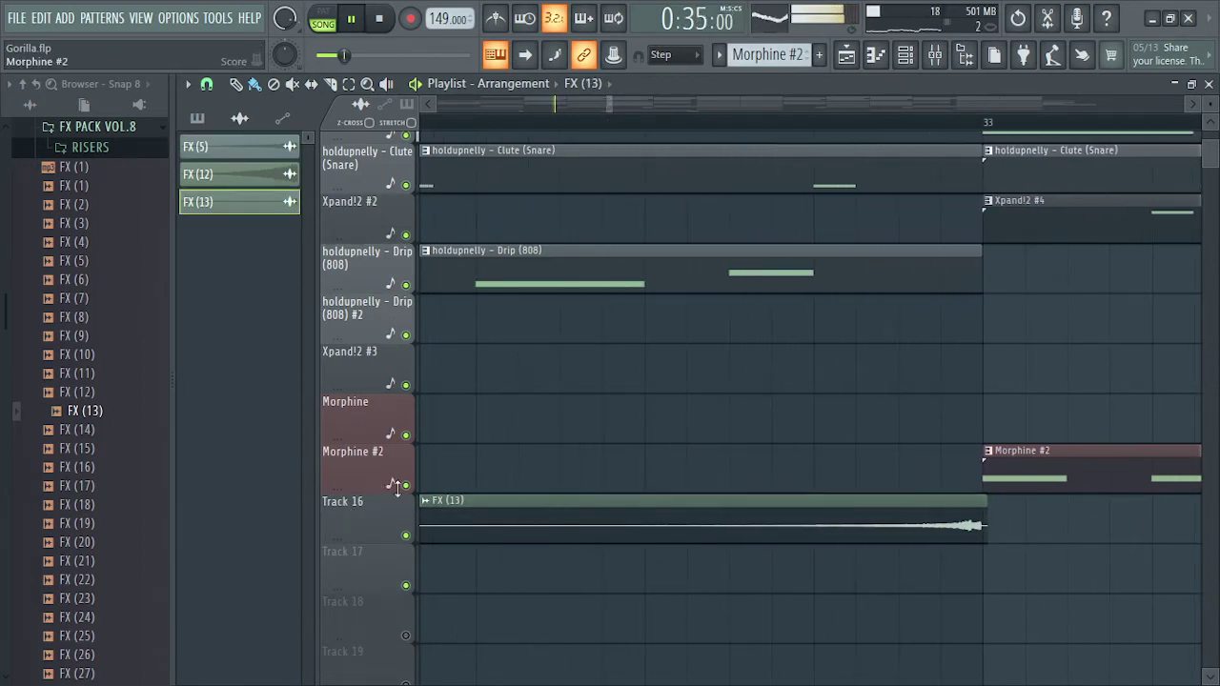
{"action": "left_click", "coordinate": [432, 505]}
{"action": "left_click", "coordinate": [606, 542]}
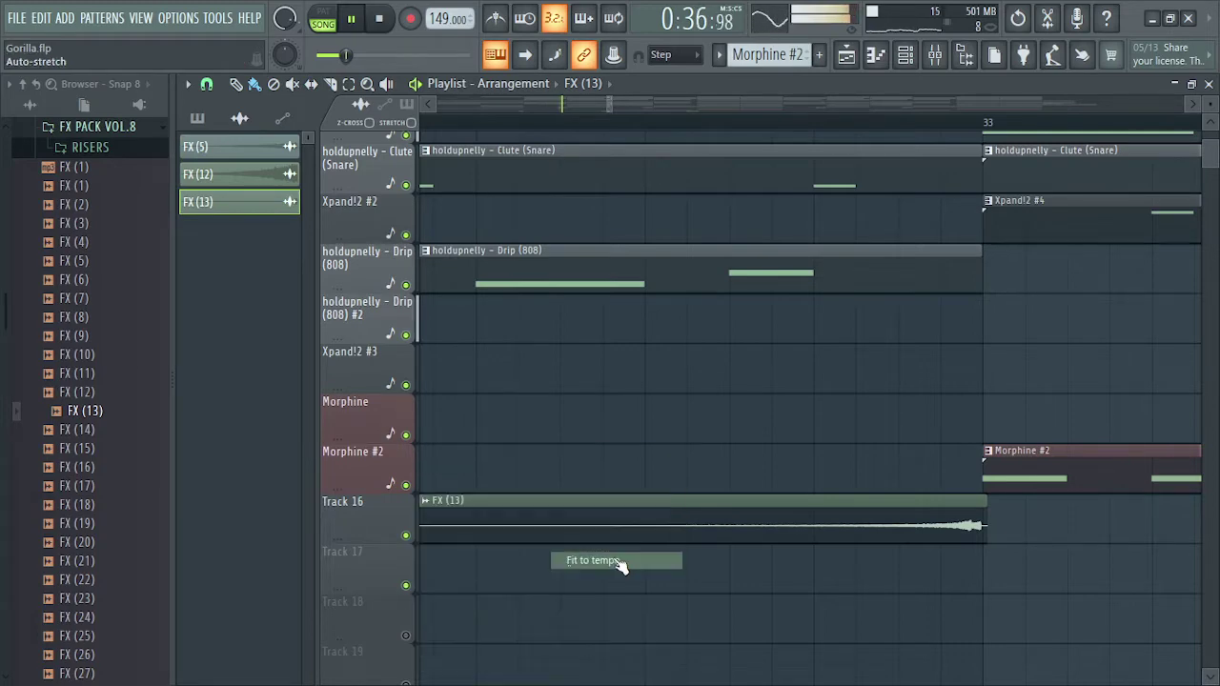
{"action": "left_click", "coordinate": [620, 602]}
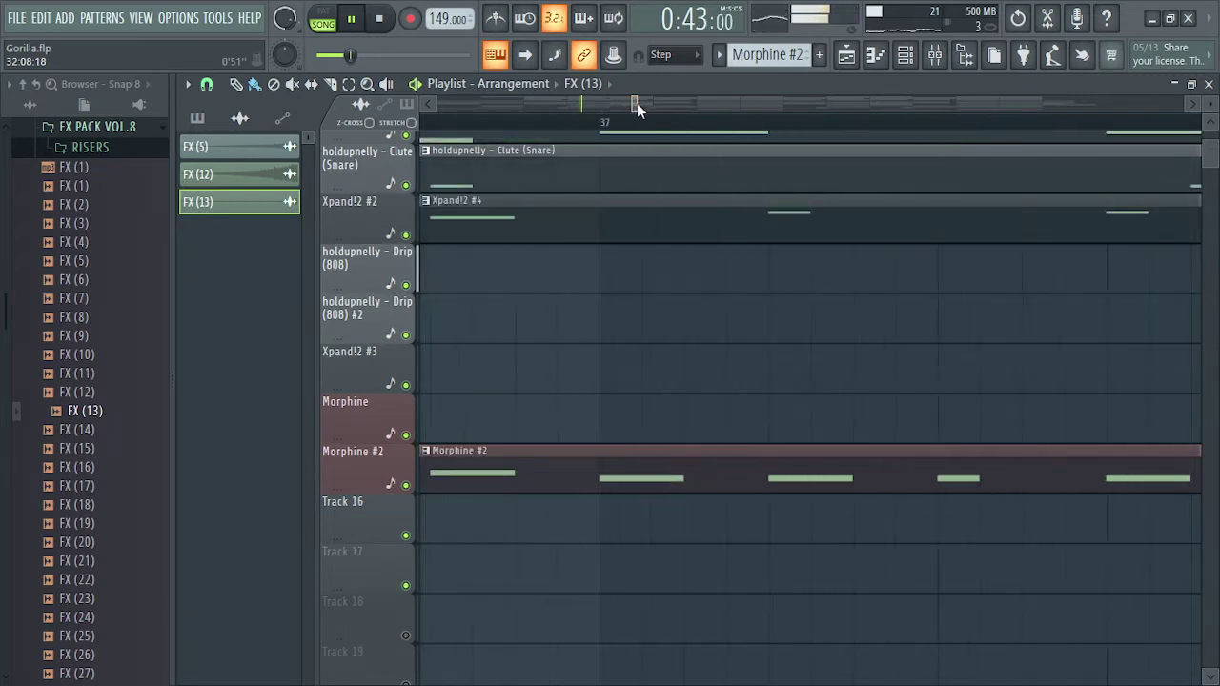
Step: Move the FX (12) riser on Track 16 back so it ends at bar 48, and fit it to the tempo
{"action": "left_click_drag", "start_coordinate": [652, 103], "coordinate": [689, 102]}
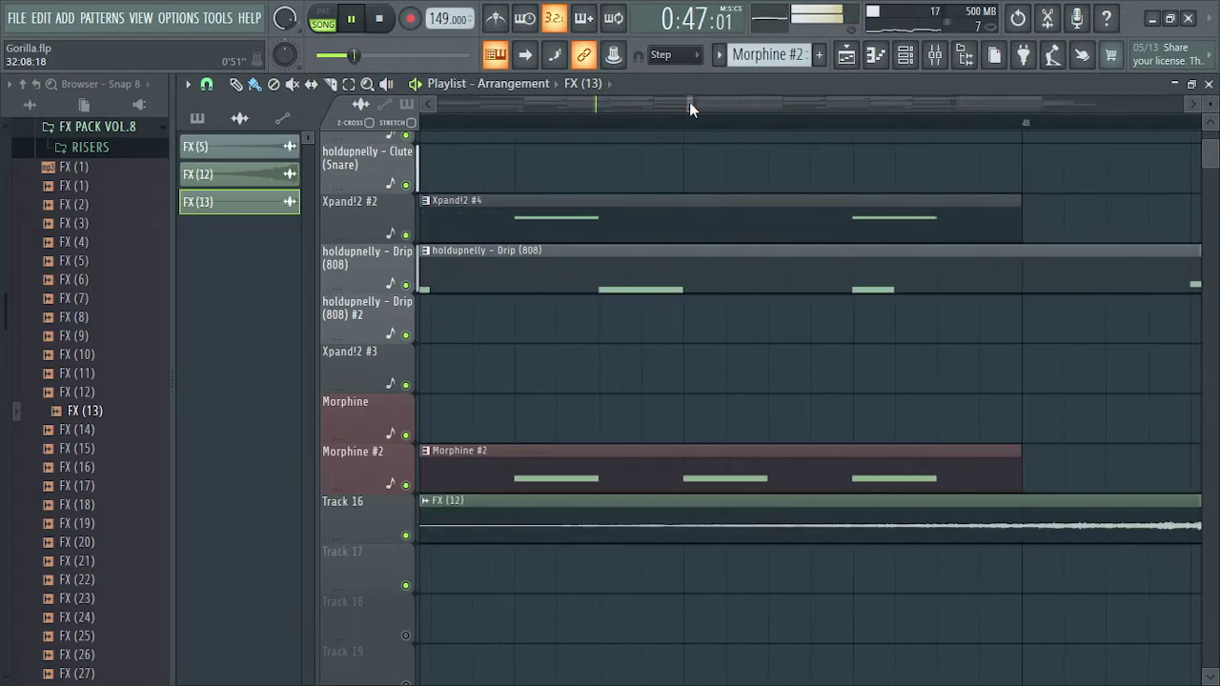
{"action": "left_click_drag", "start_coordinate": [915, 503], "coordinate": [884, 515]}
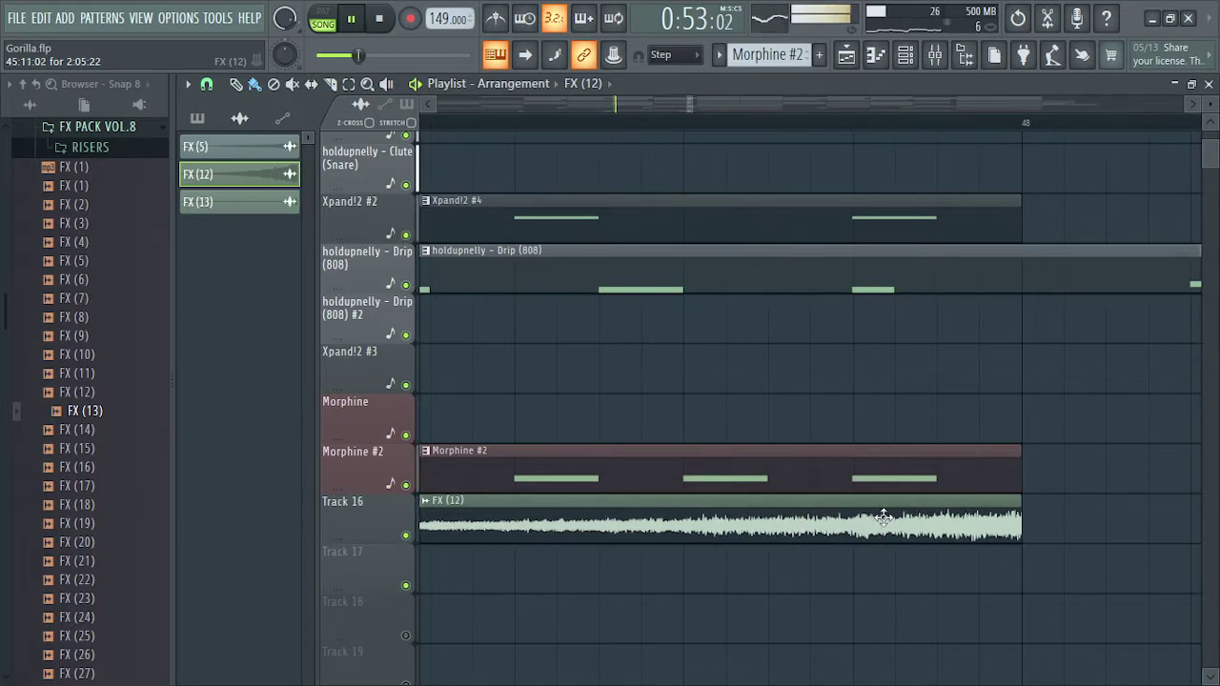
{"action": "left_click", "coordinate": [427, 512]}
{"action": "mouse_move", "coordinate": [548, 580]}
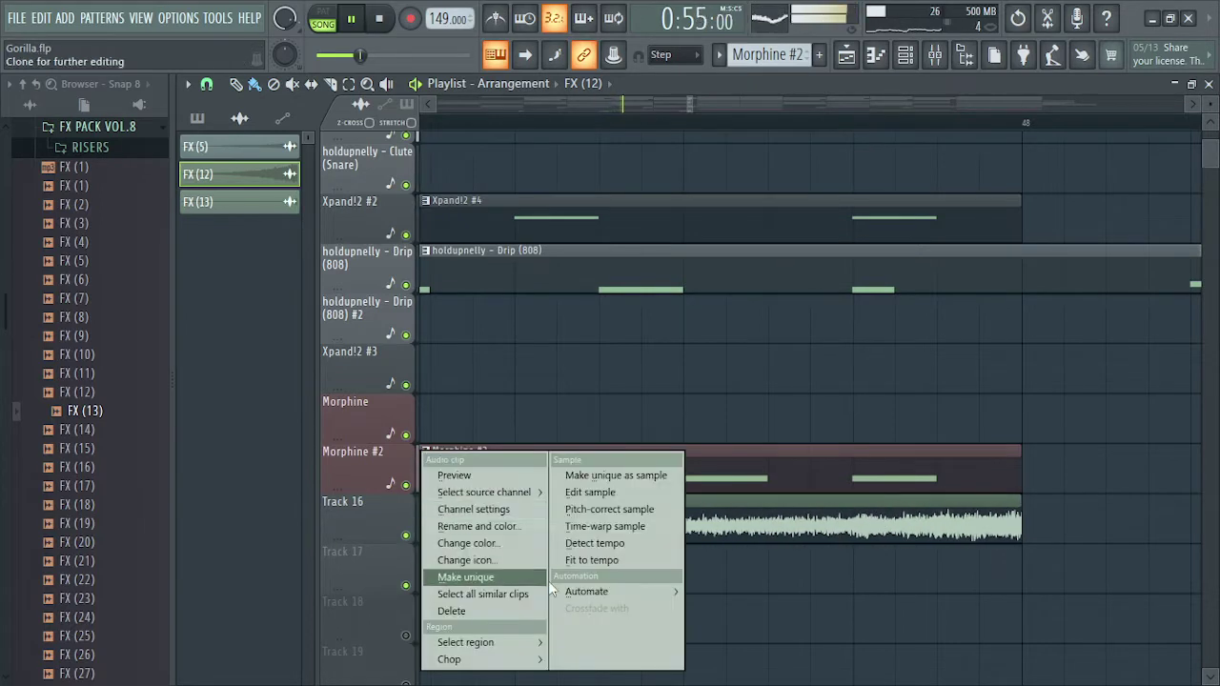
{"action": "left_click", "coordinate": [601, 564]}
{"action": "left_click", "coordinate": [604, 610]}
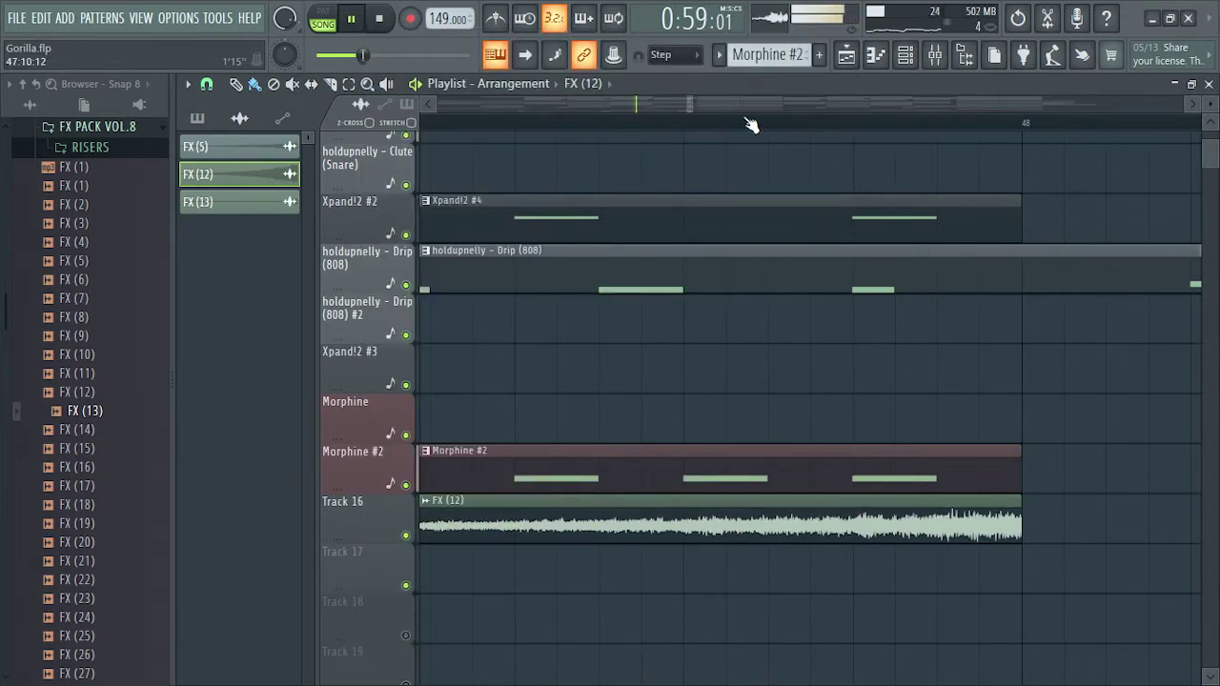
Step: Set the playlist snap to Bar, shift the FX (12) riser to end at bar 49, and play from around bar 41
{"action": "left_click_drag", "start_coordinate": [696, 100], "coordinate": [1071, 95]}
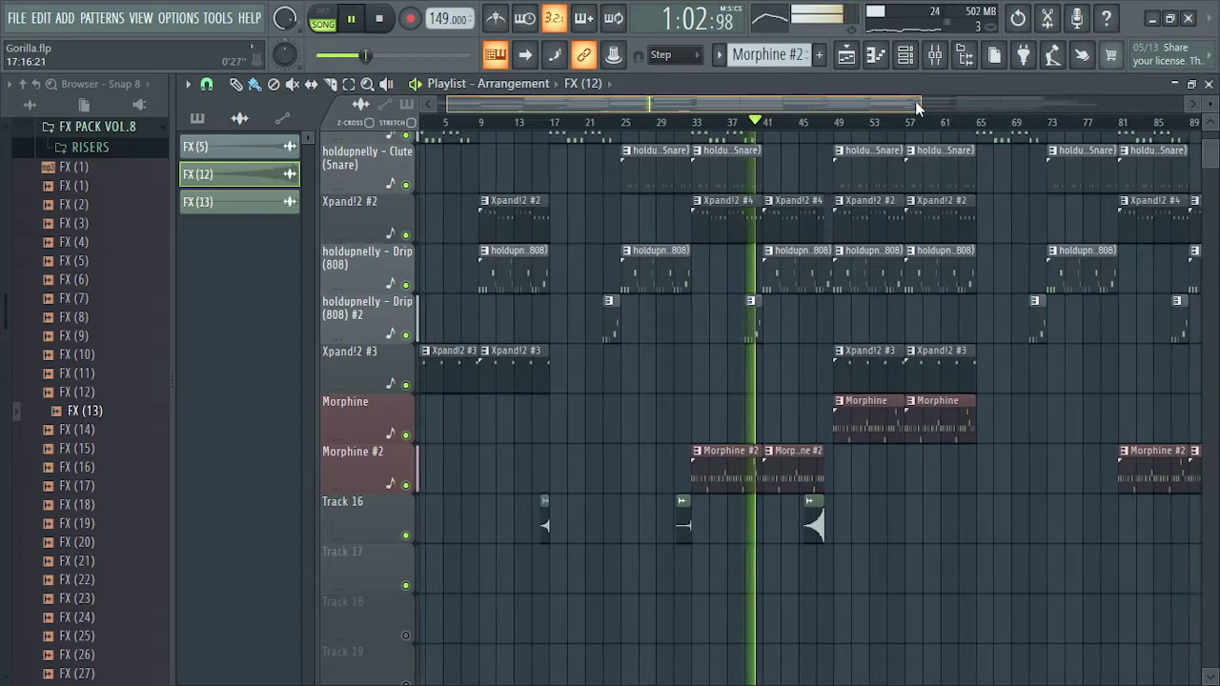
{"action": "left_click_drag", "start_coordinate": [916, 102], "coordinate": [1196, 95]}
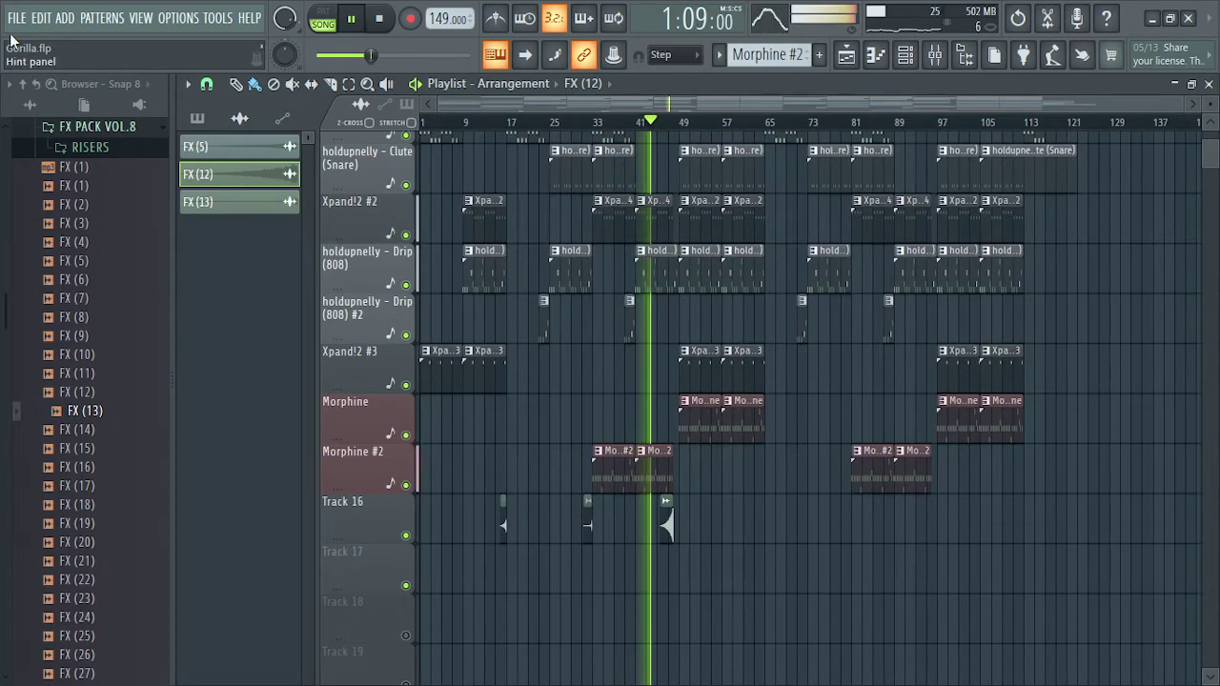
{"action": "left_click", "coordinate": [207, 84]}
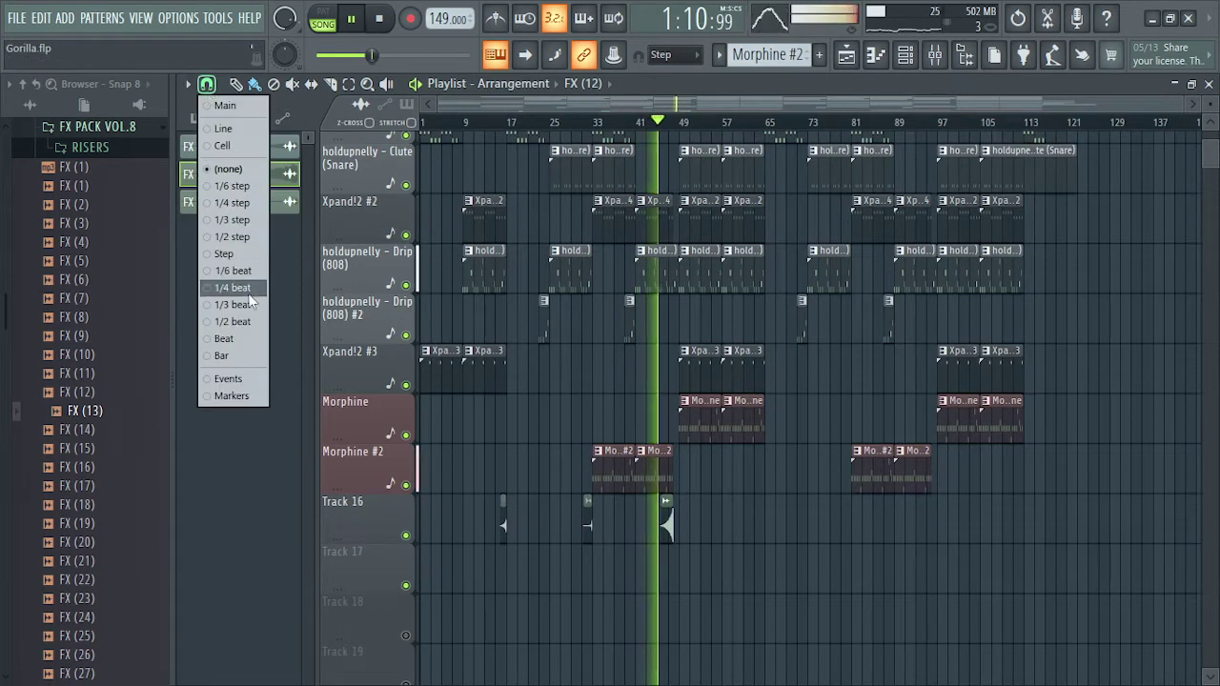
{"action": "left_click", "coordinate": [254, 356]}
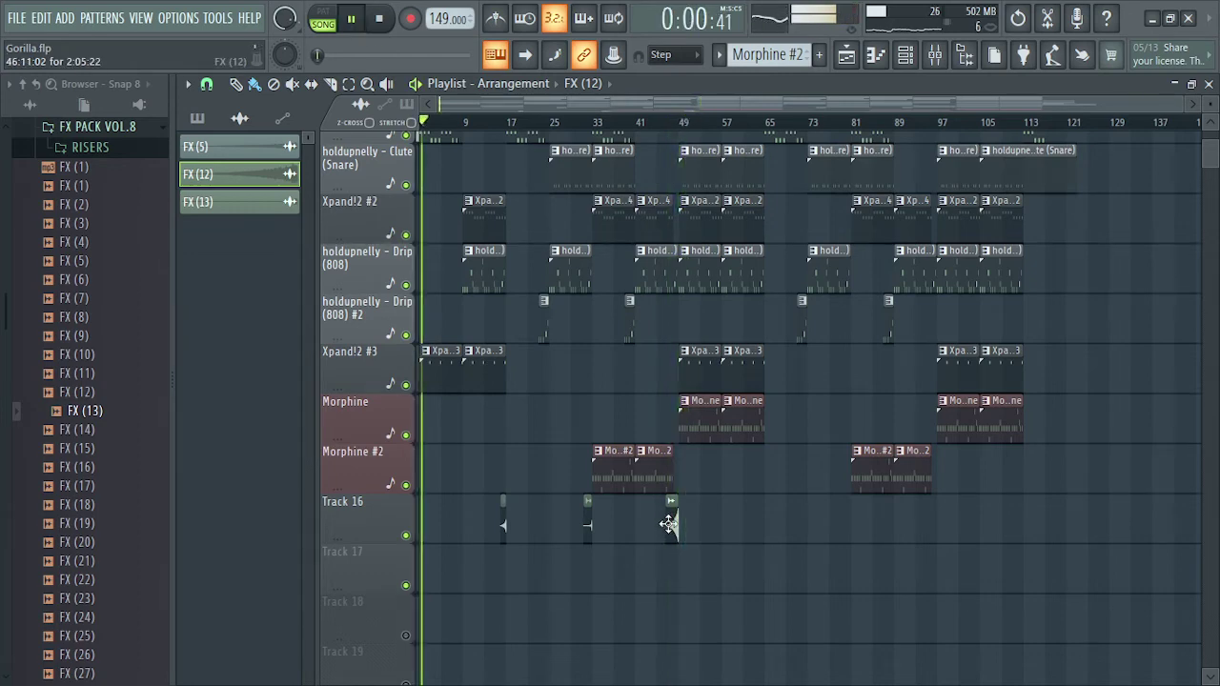
{"action": "left_click", "coordinate": [639, 126]}
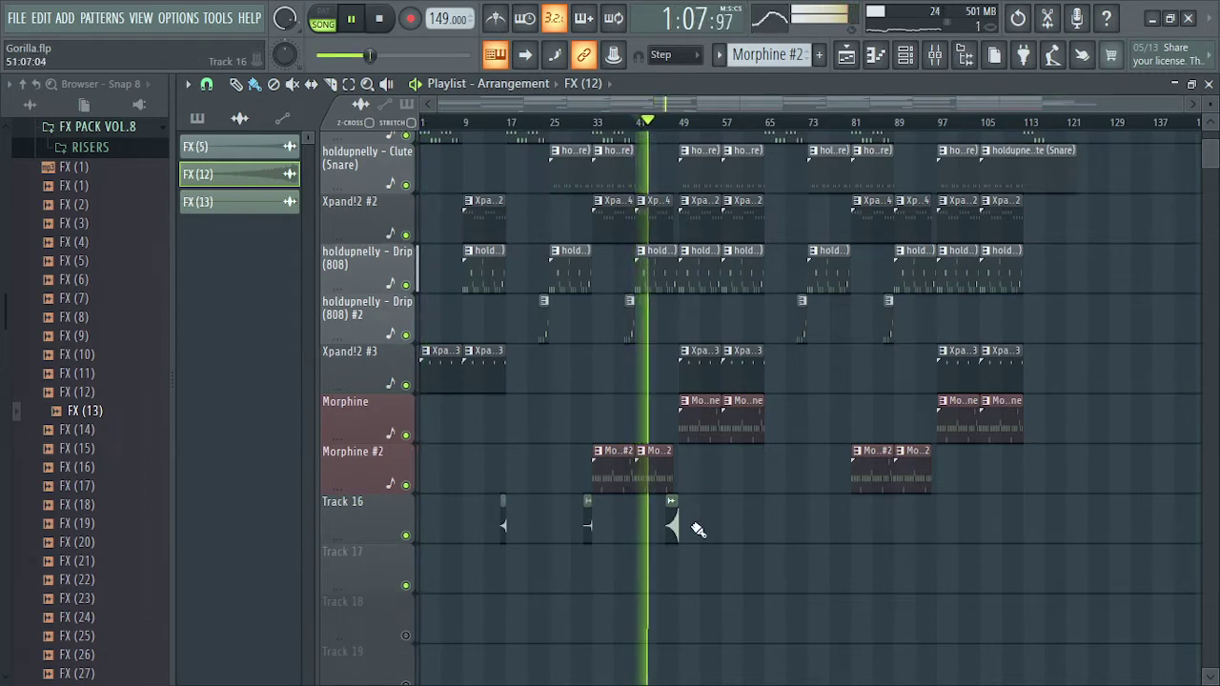
Step: Copy the three Track 16 risers to end at bars 65, 81 and 97, and copy FX (5) to end at bar 113
{"action": "left_click_drag", "start_coordinate": [643, 530], "coordinate": [760, 528]}
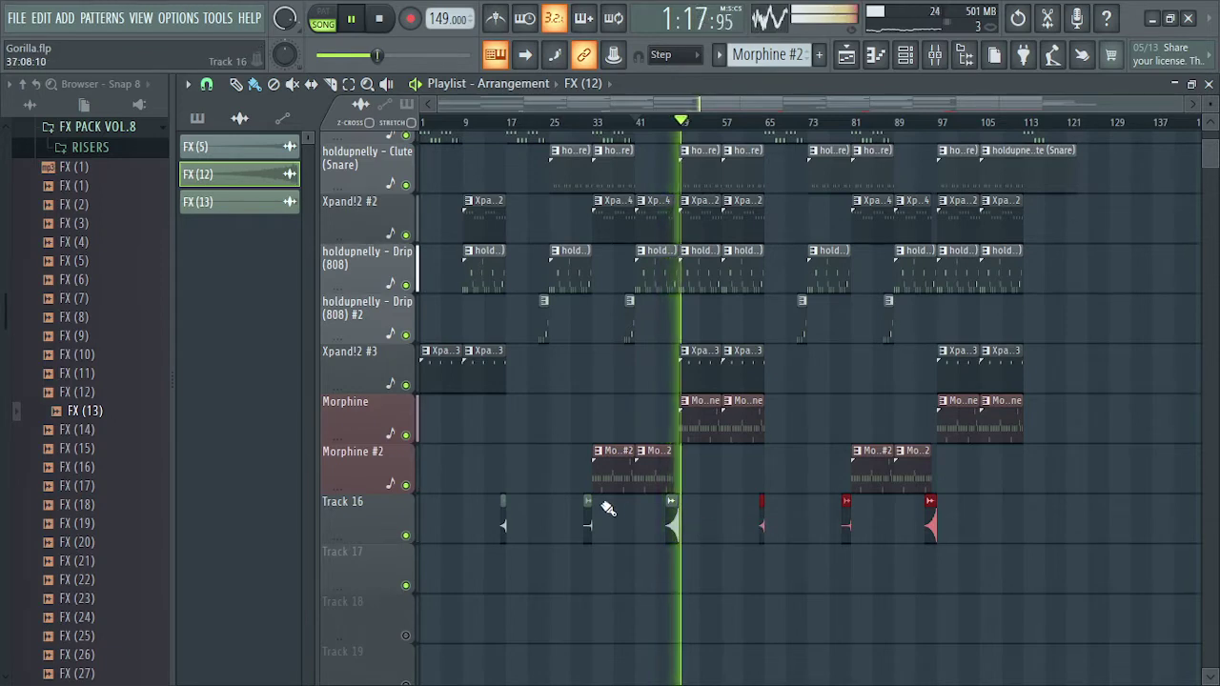
{"action": "left_click", "coordinate": [502, 531]}
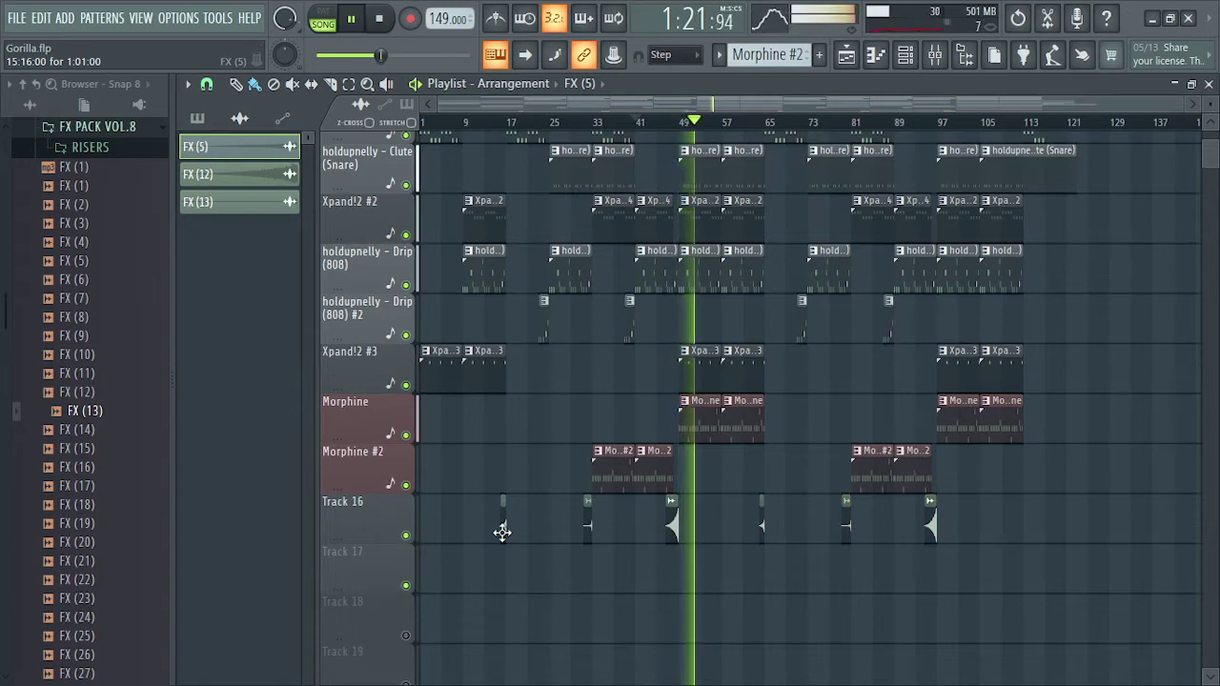
{"action": "left_click_drag", "start_coordinate": [503, 531], "coordinate": [992, 522]}
{"action": "mouse_move", "coordinate": [788, 524]}
{"action": "left_mouse_down"}
{"action": "mouse_move", "coordinate": [481, 524]}
{"action": "mouse_move", "coordinate": [500, 525]}
{"action": "left_mouse_up"}
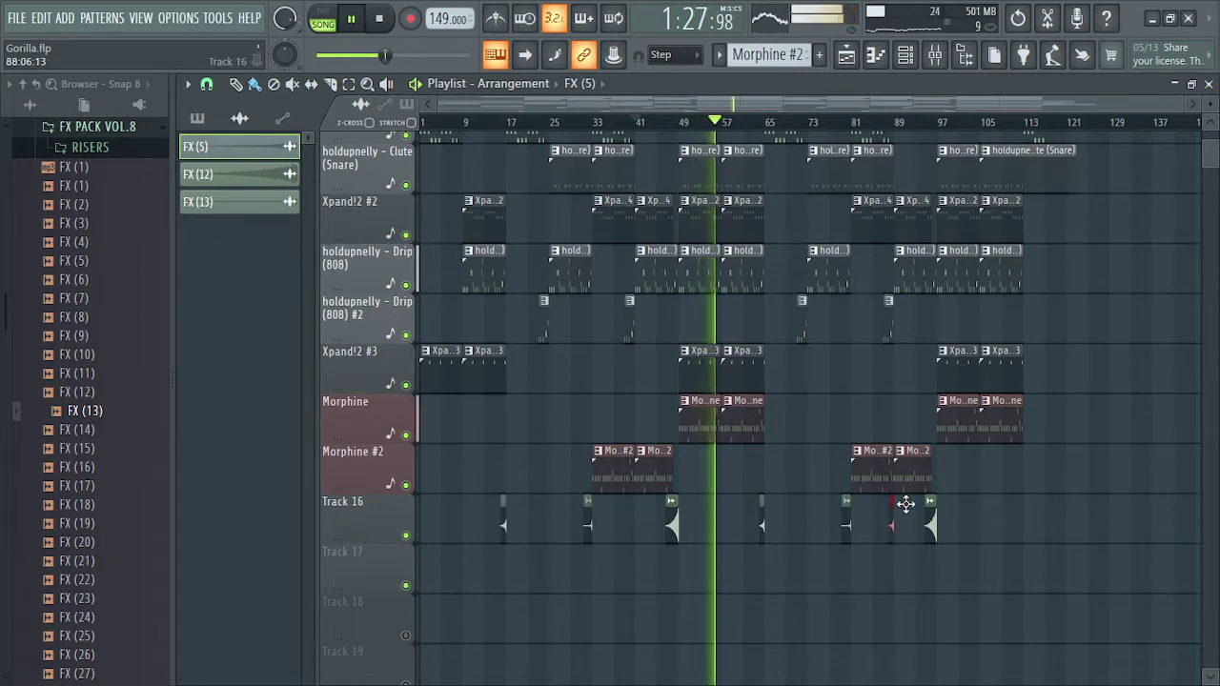
{"action": "left_click", "coordinate": [1024, 511]}
{"action": "mouse_move", "coordinate": [1024, 511]}
{"action": "left_mouse_down"}
{"action": "mouse_move", "coordinate": [1053, 509]}
{"action": "mouse_move", "coordinate": [1021, 509]}
{"action": "left_mouse_up"}
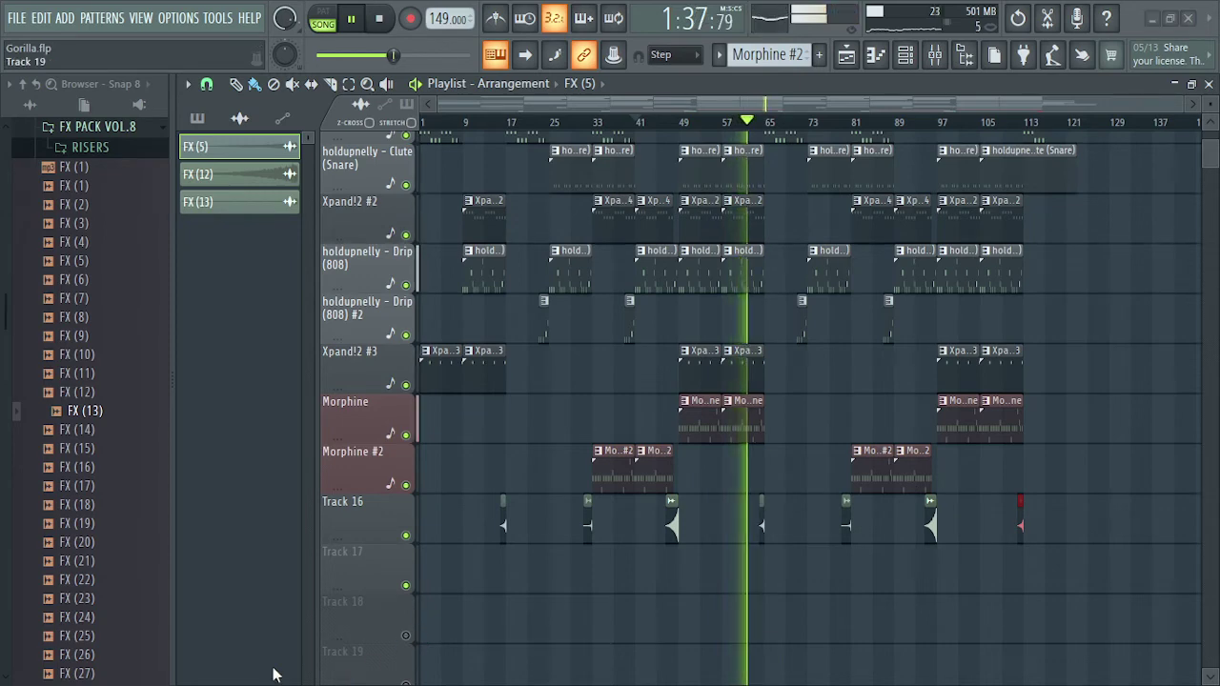
Step: Switch to File Explorer and open the folder New Volume (D:) > unnamed > packs > Tag
{"action": "key", "text": "super"}
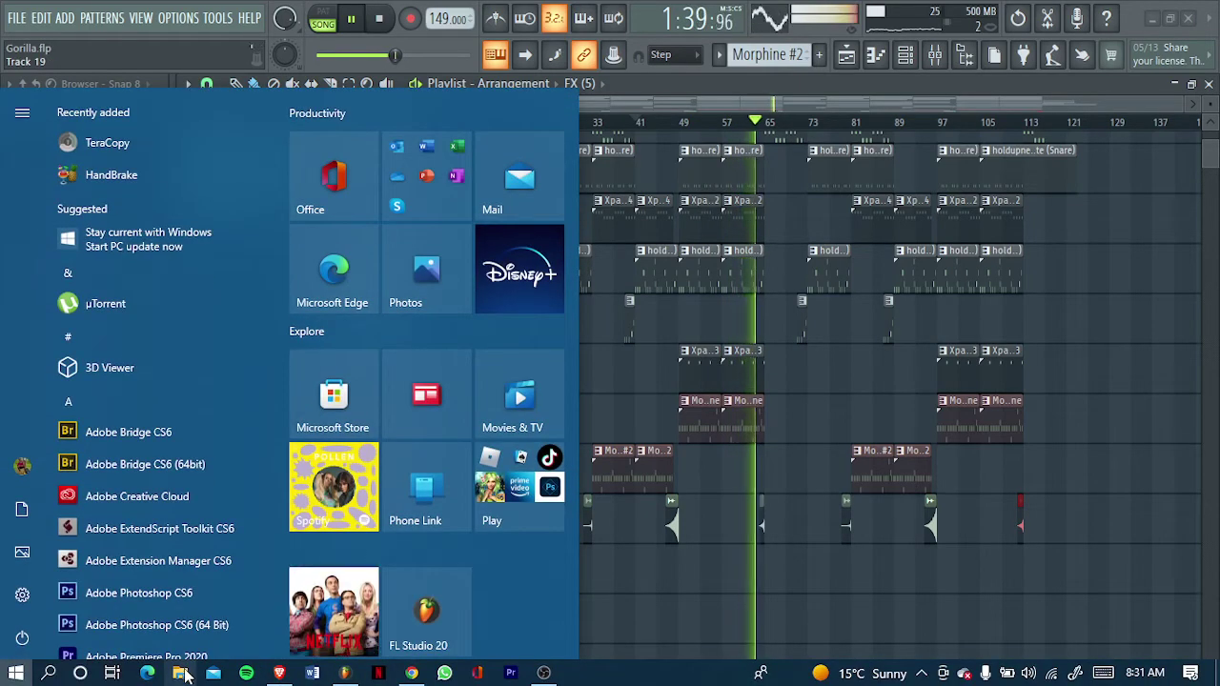
{"action": "key", "text": "super"}
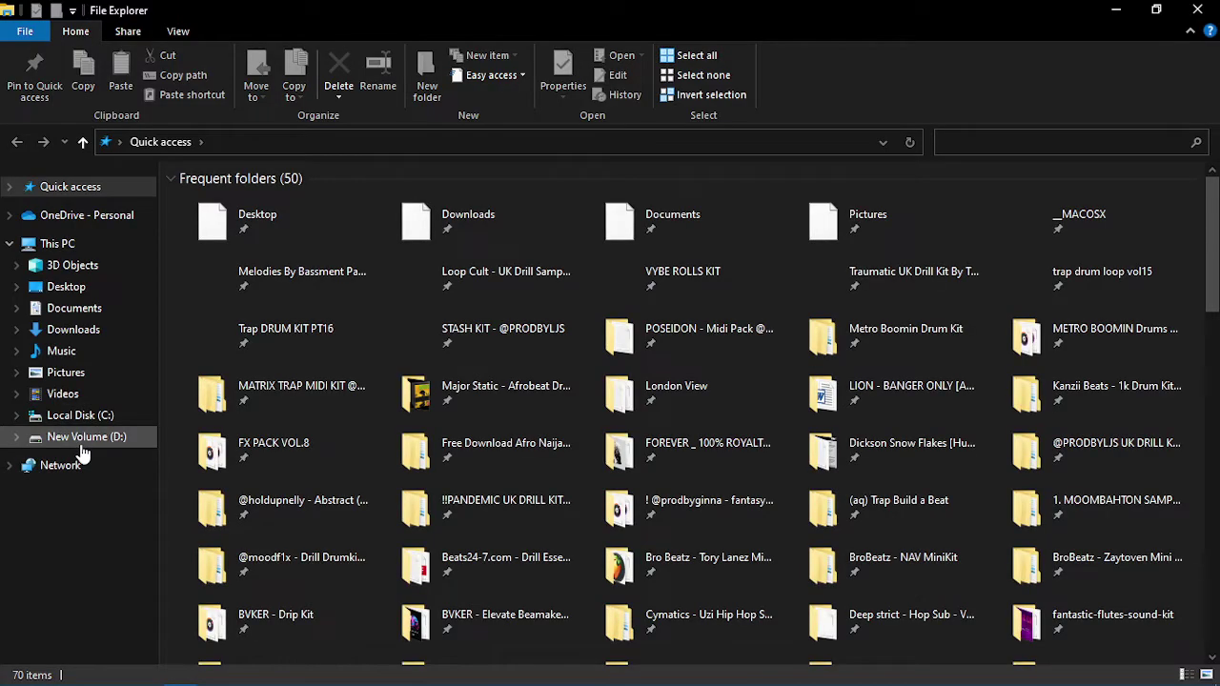
{"action": "left_click", "coordinate": [83, 439]}
{"action": "left_click", "coordinate": [218, 312]}
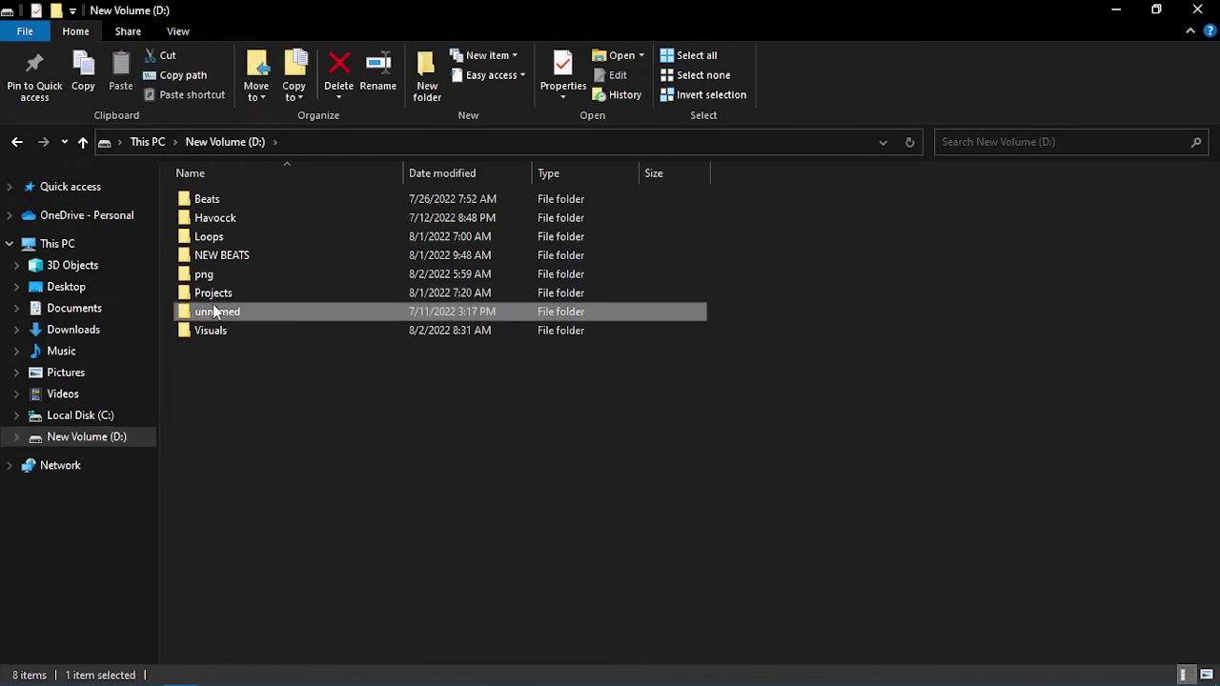
{"action": "double_click", "coordinate": [226, 310]}
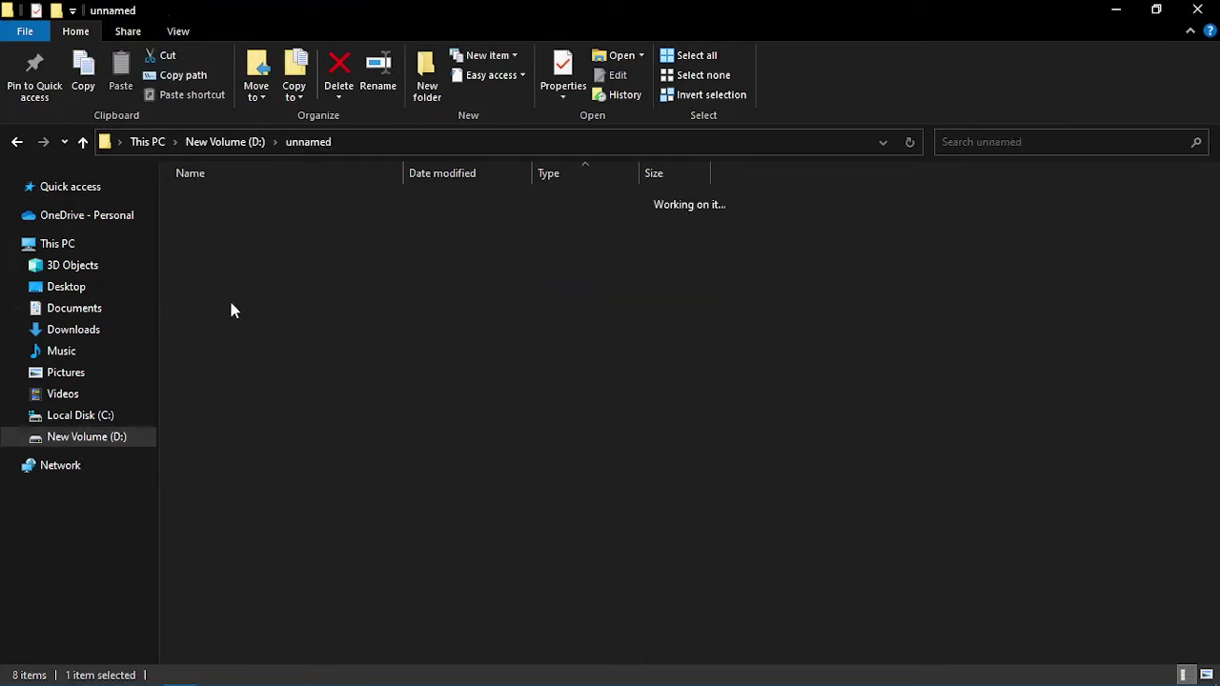
{"action": "double_click", "coordinate": [228, 347]}
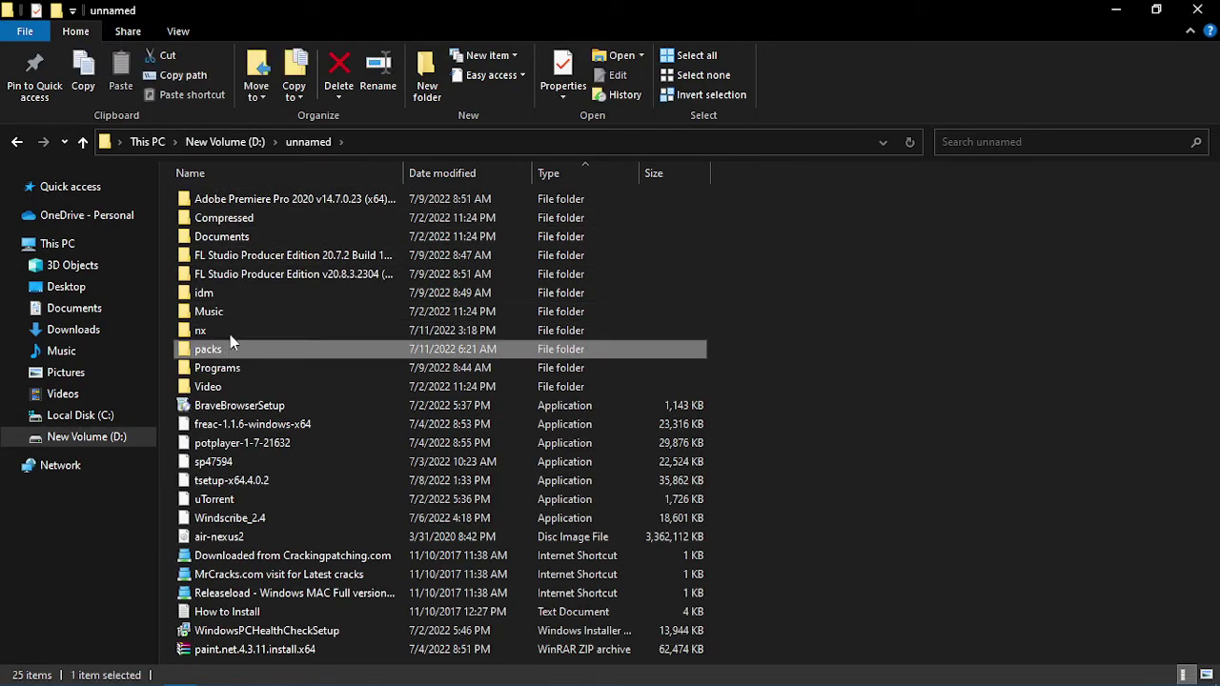
{"action": "double_click", "coordinate": [236, 219]}
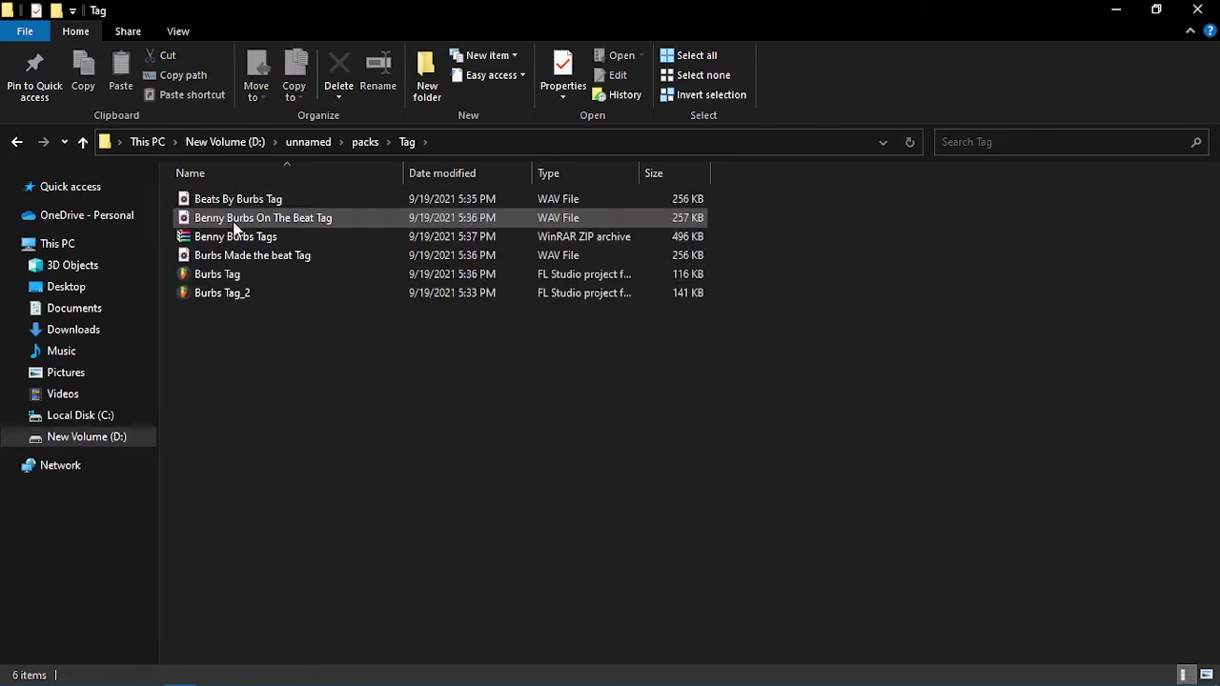
Step: Bring the WAV file "Burbs Made the beat Tag" into the FL Studio playlist on Track 17 at bar 7
{"action": "left_click", "coordinate": [222, 259]}
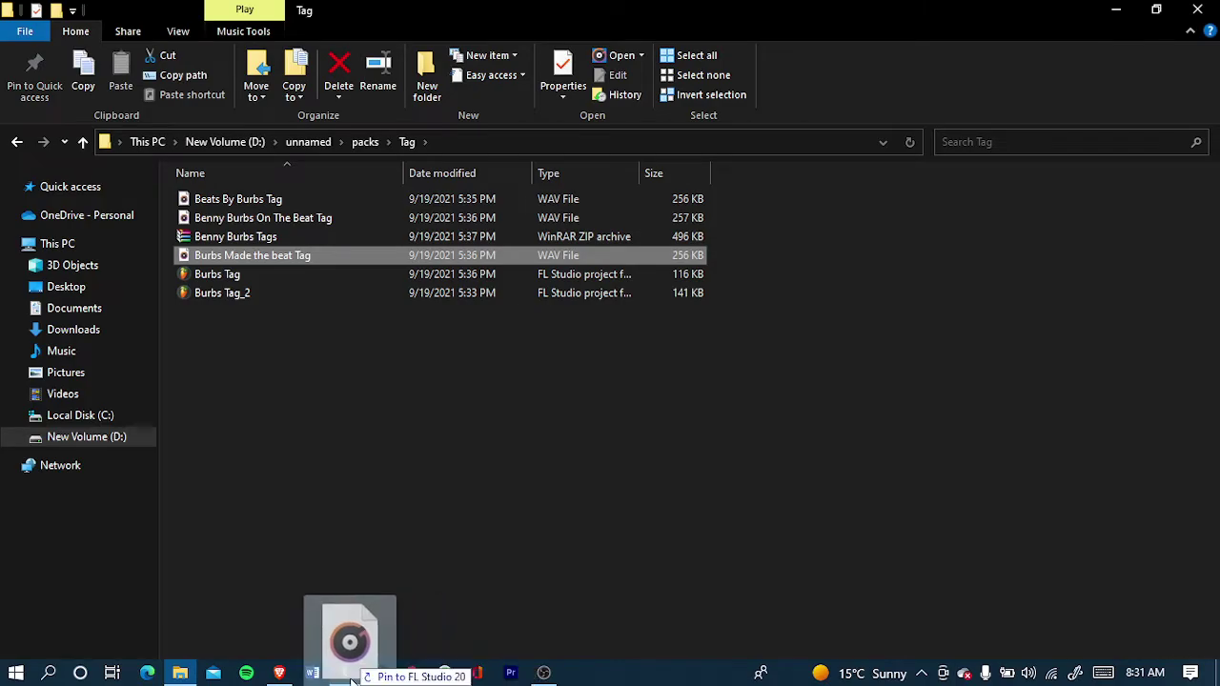
{"action": "left_click", "coordinate": [350, 679]}
{"action": "left_click_drag", "start_coordinate": [350, 679], "coordinate": [452, 578]}
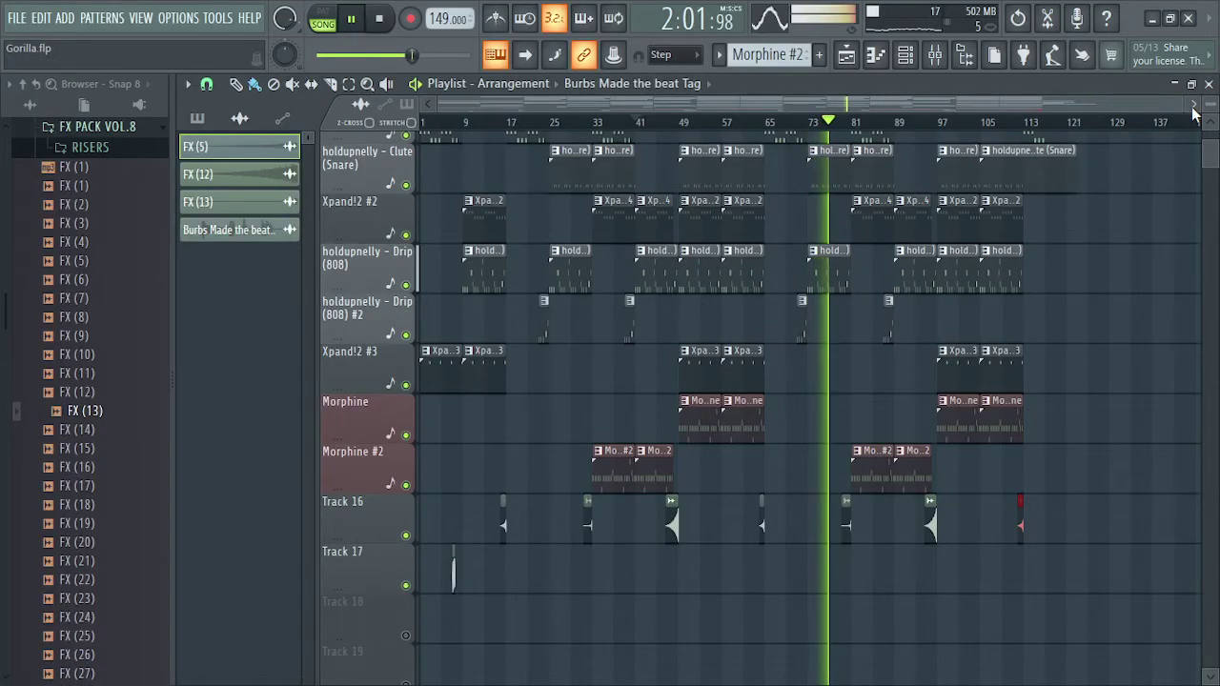
Step: Set the playlist snap to (none) and play the song from the start to hear the tag at bar 7
{"action": "left_click_drag", "start_coordinate": [1187, 106], "coordinate": [670, 98]}
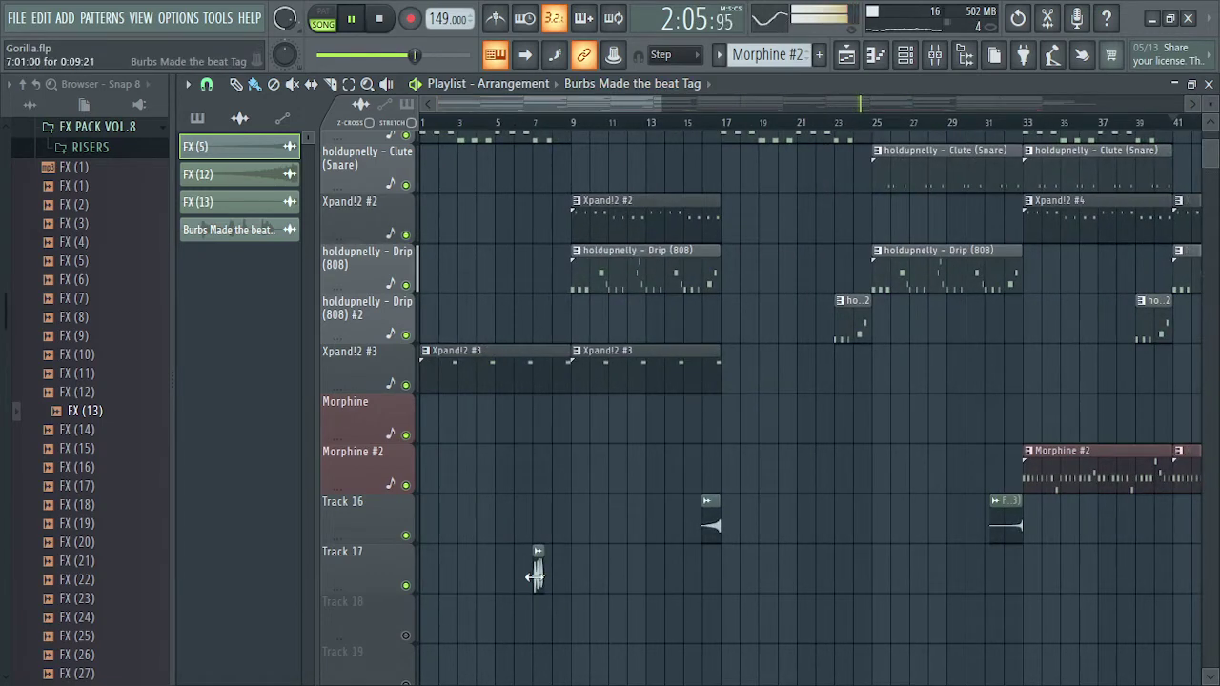
{"action": "left_click", "coordinate": [543, 578]}
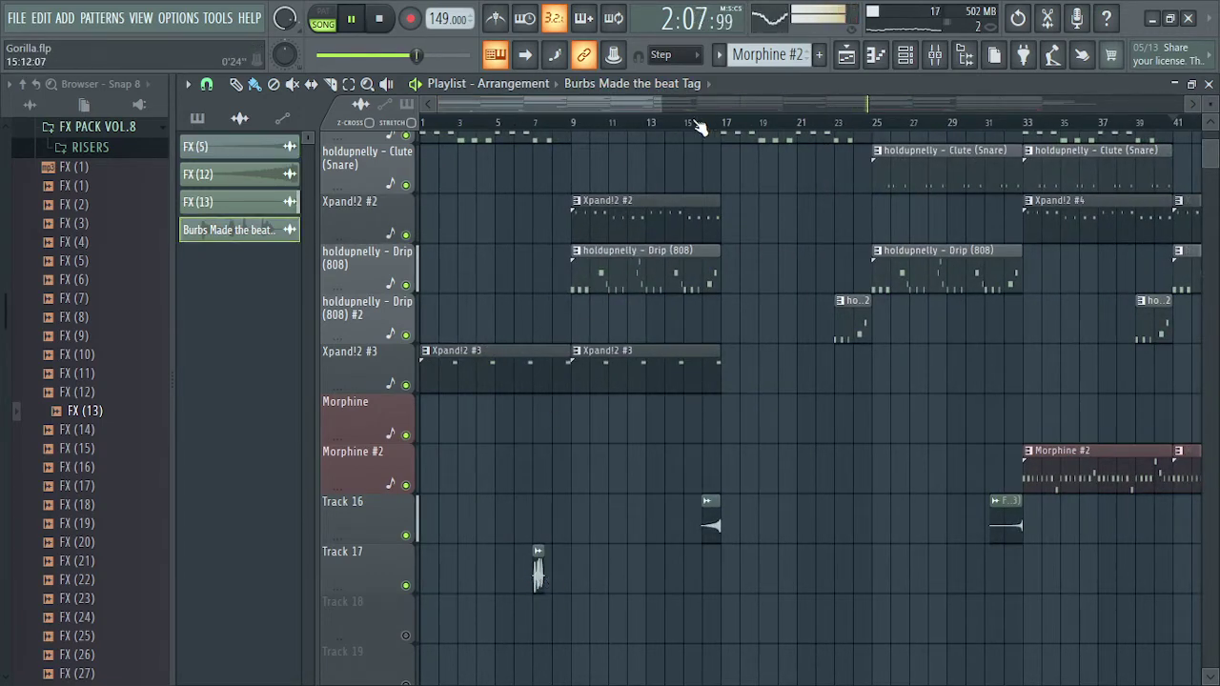
{"action": "left_click_drag", "start_coordinate": [667, 101], "coordinate": [546, 124]}
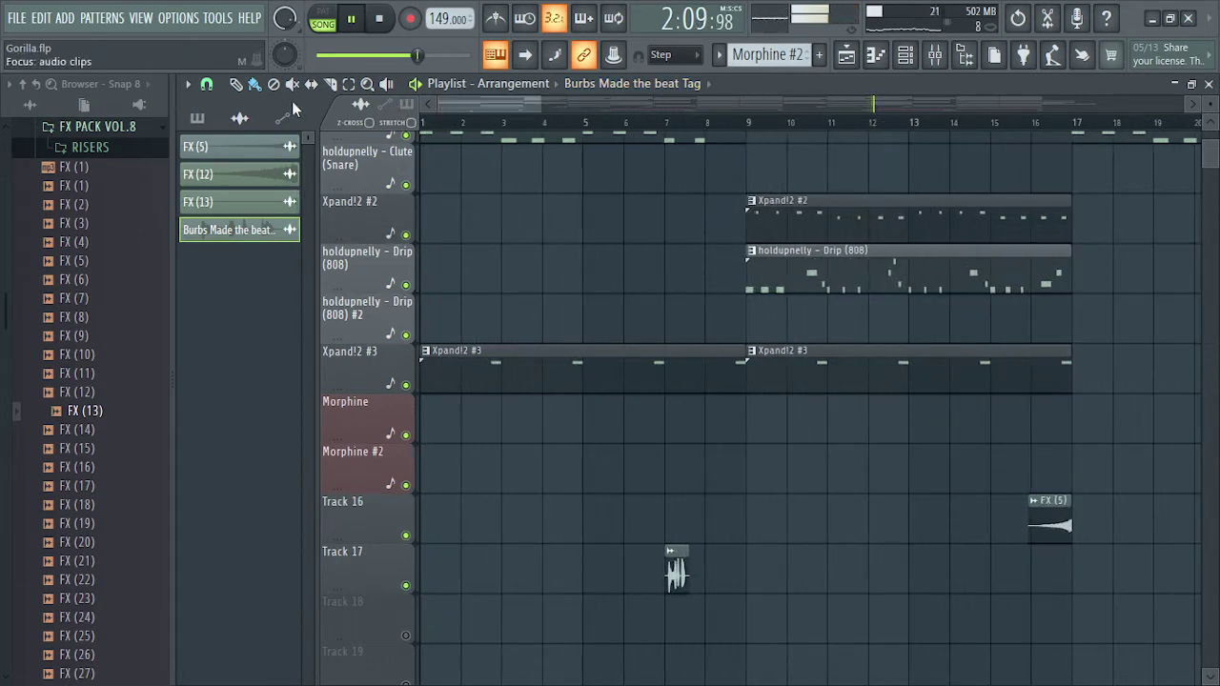
{"action": "left_click", "coordinate": [211, 86]}
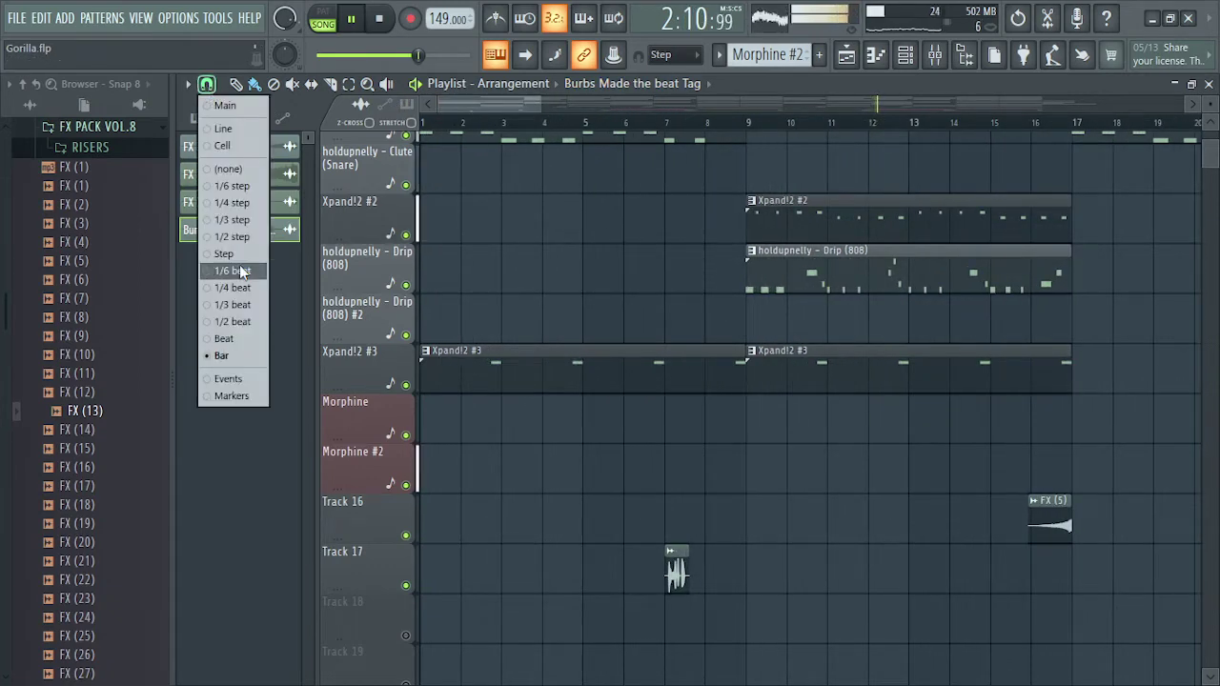
{"action": "left_click", "coordinate": [233, 171]}
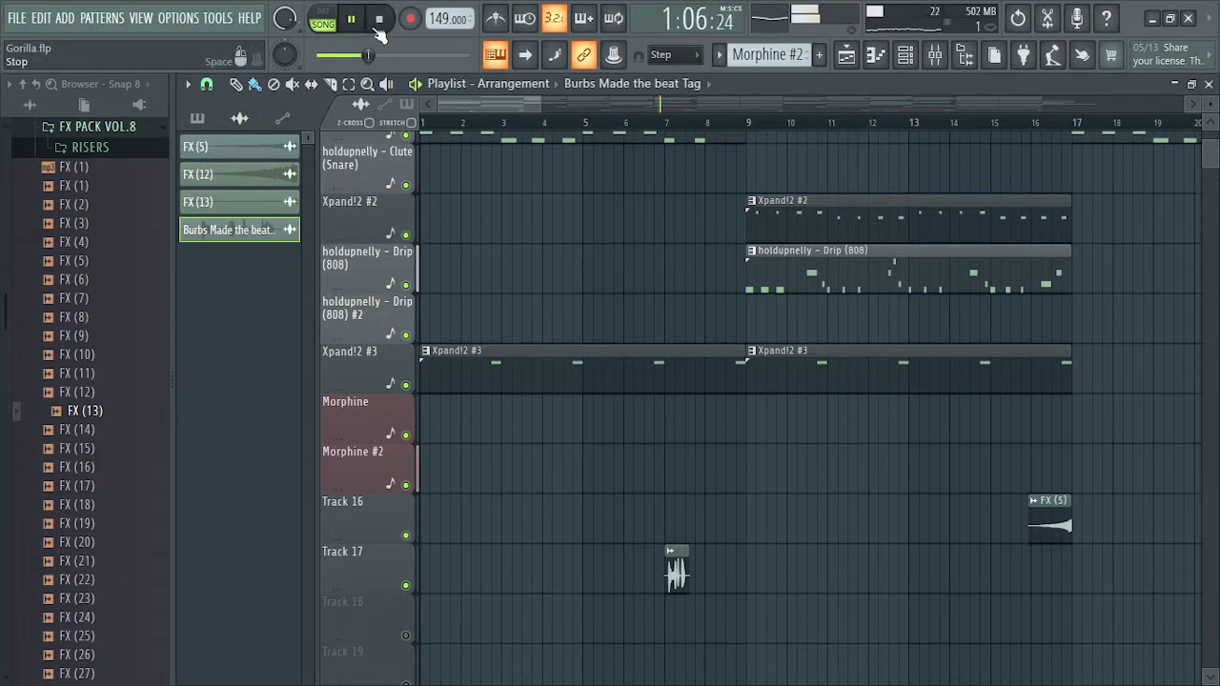
{"action": "key", "text": "space"}
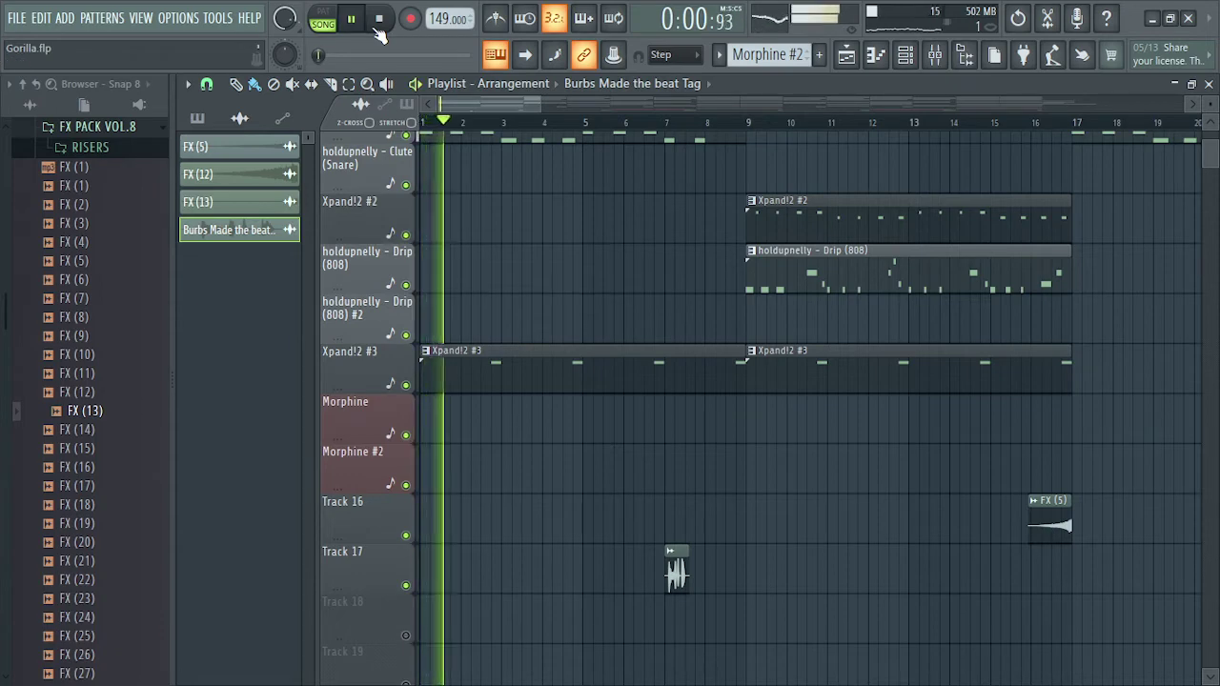
Step: Move the producer tag clip on Track 17 to start at about bar 8.5
{"action": "left_click_drag", "start_coordinate": [677, 572], "coordinate": [735, 572]}
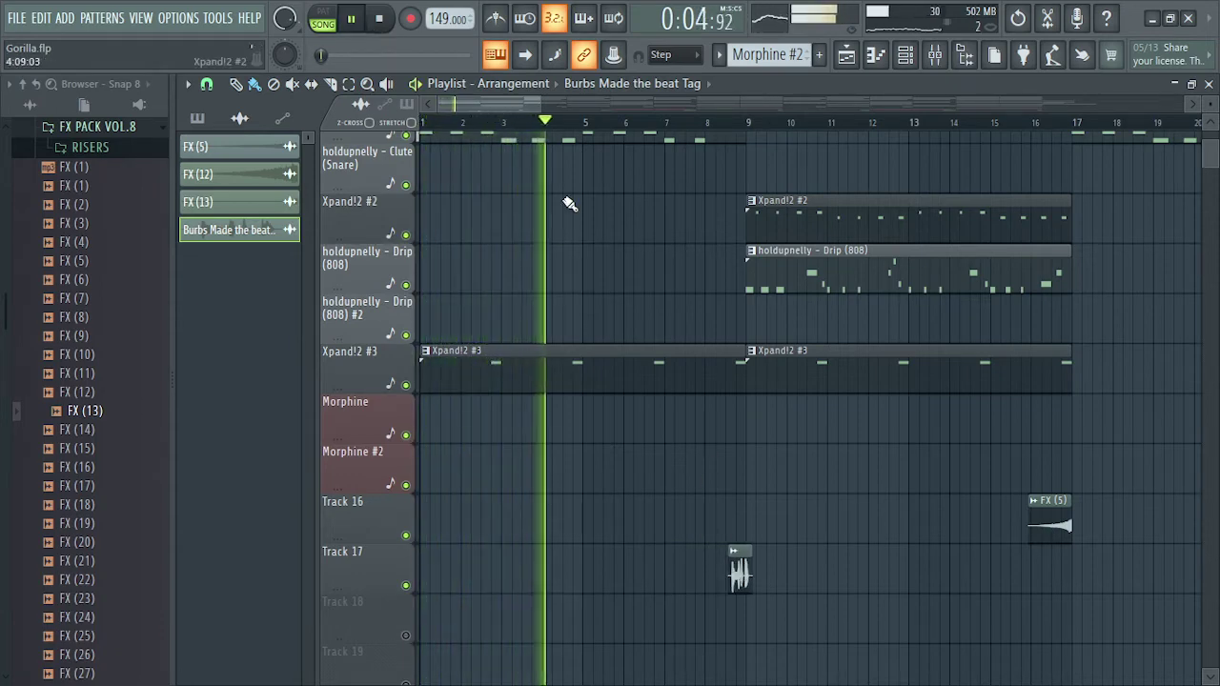
{"action": "scroll", "coordinate": [422, 103], "scroll_direction": "up", "scroll_amount": 10}
{"action": "scroll", "coordinate": [422, 103], "scroll_direction": "down", "scroll_amount": 6}
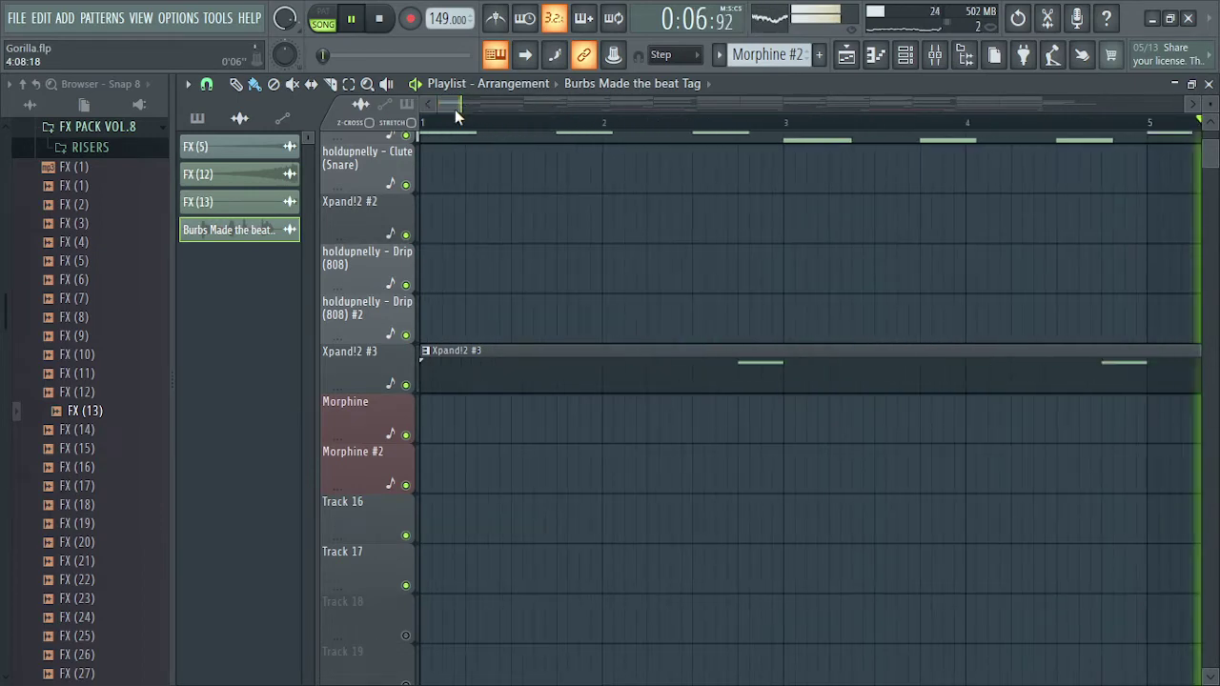
{"action": "left_click_drag", "start_coordinate": [457, 105], "coordinate": [482, 108]}
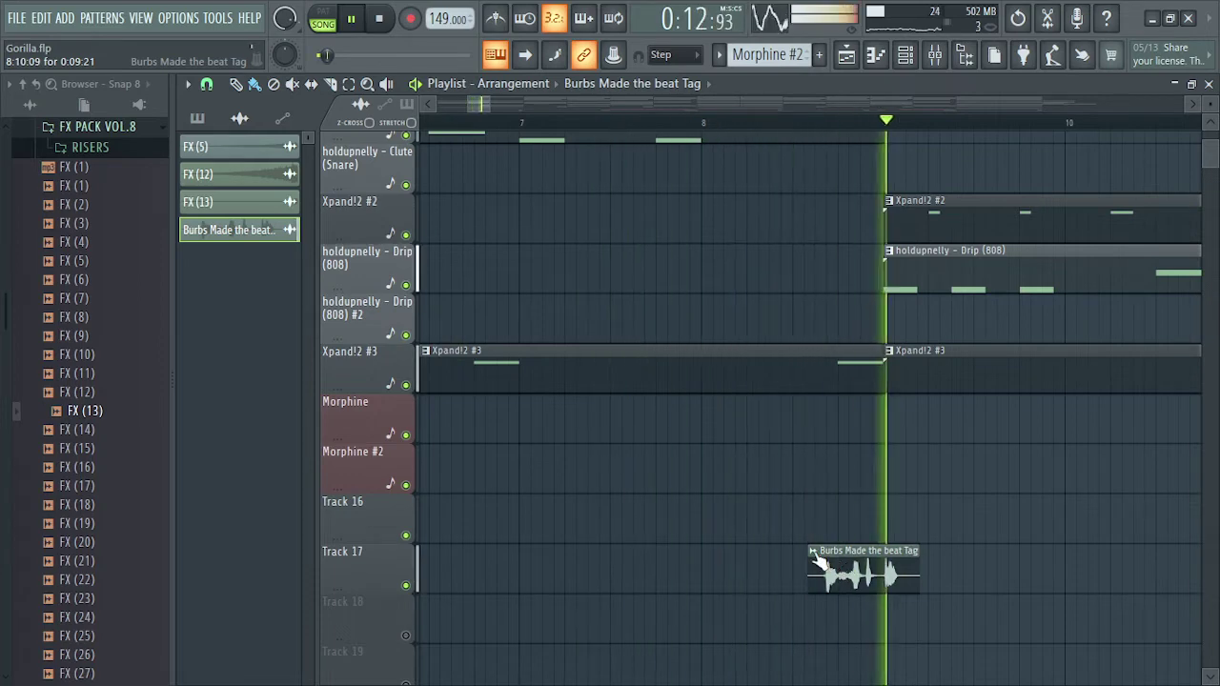
Step: Fit the tag clip to tempo and shift it slightly earlier on Track 17 to start at 8:06:22
{"action": "left_click", "coordinate": [816, 555]}
{"action": "left_click", "coordinate": [960, 575]}
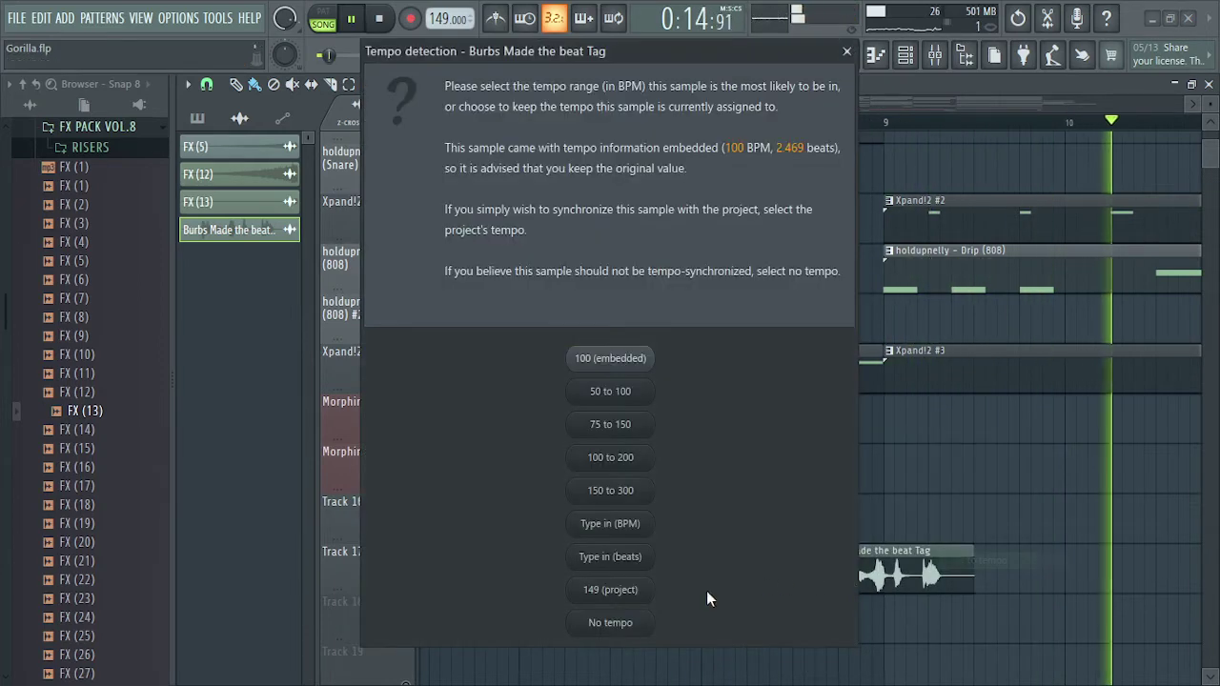
{"action": "left_click", "coordinate": [632, 662]}
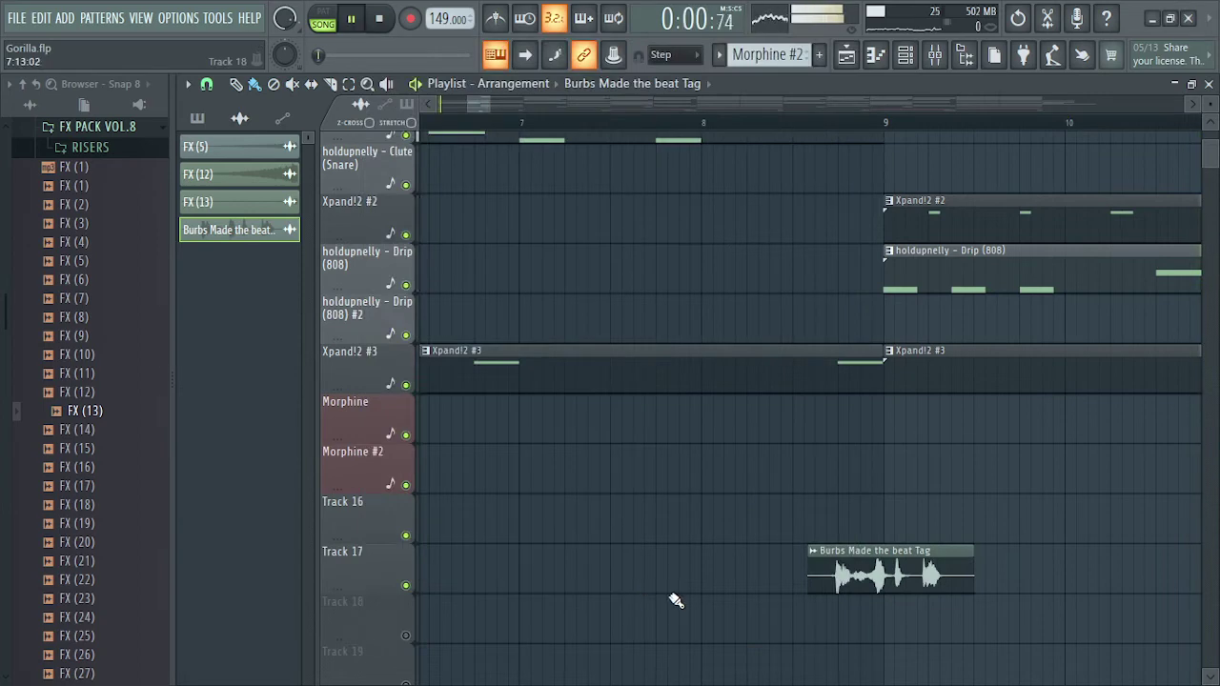
{"action": "left_click_drag", "start_coordinate": [852, 588], "coordinate": [813, 585]}
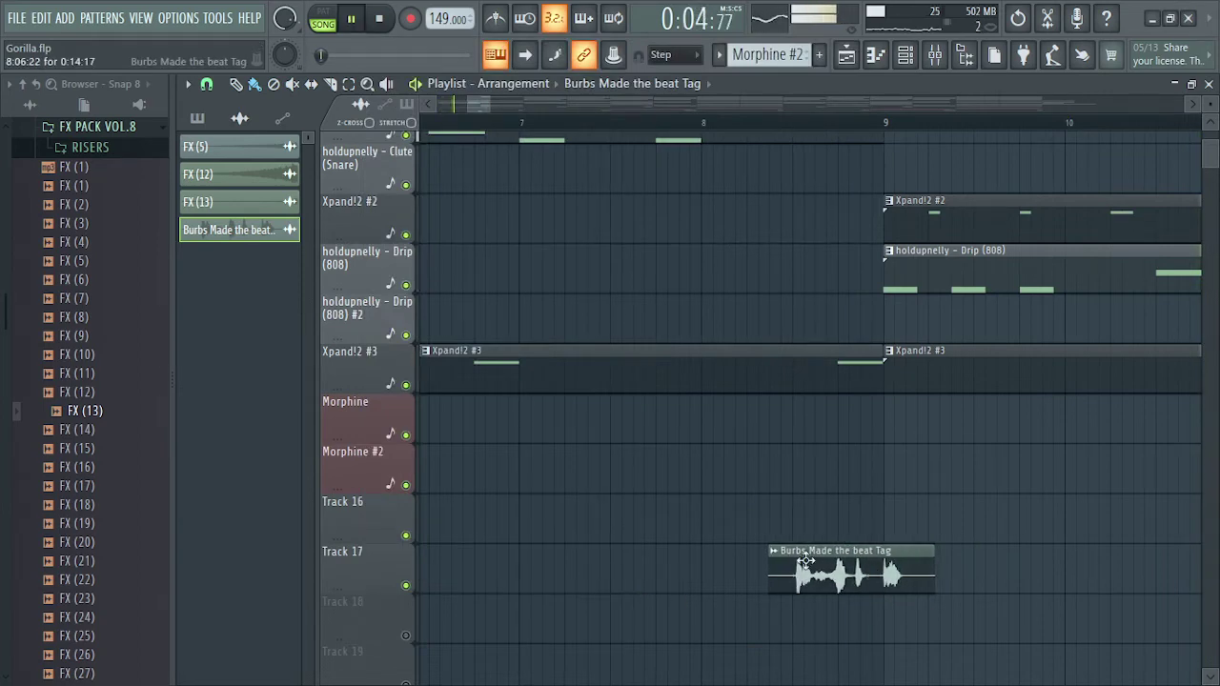
Step: Open the tag clip's channel settings and route the channel to mixer track 1
{"action": "left_click", "coordinate": [772, 553]}
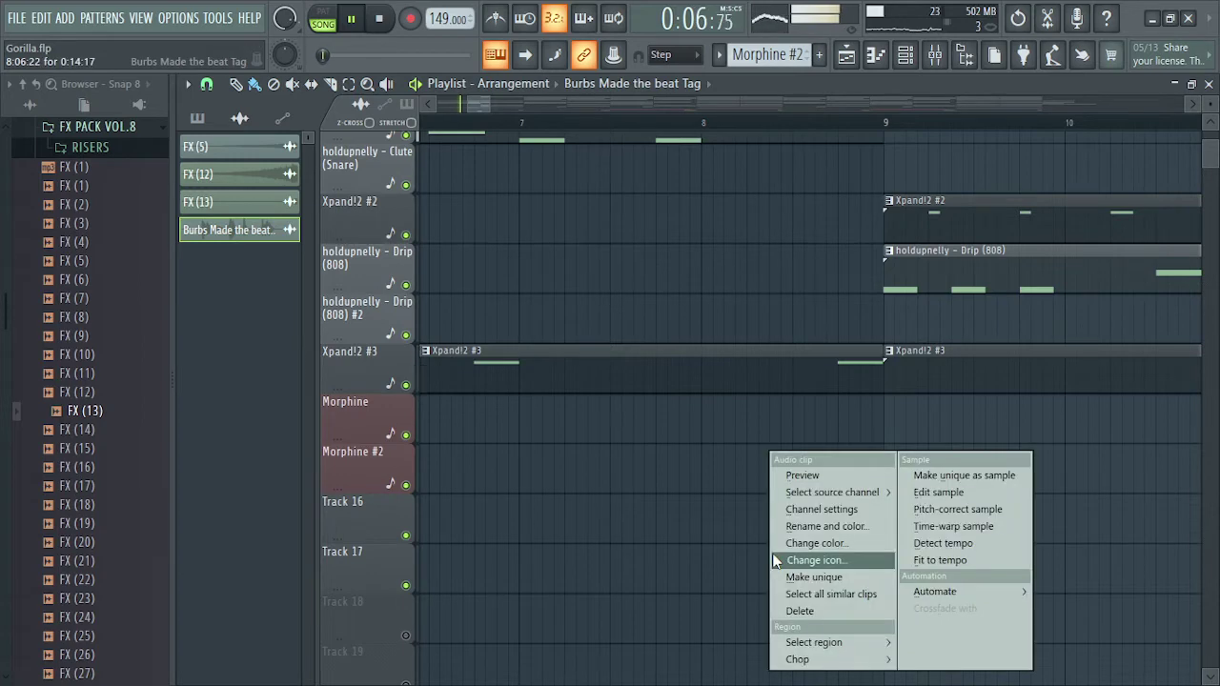
{"action": "left_click", "coordinate": [836, 374]}
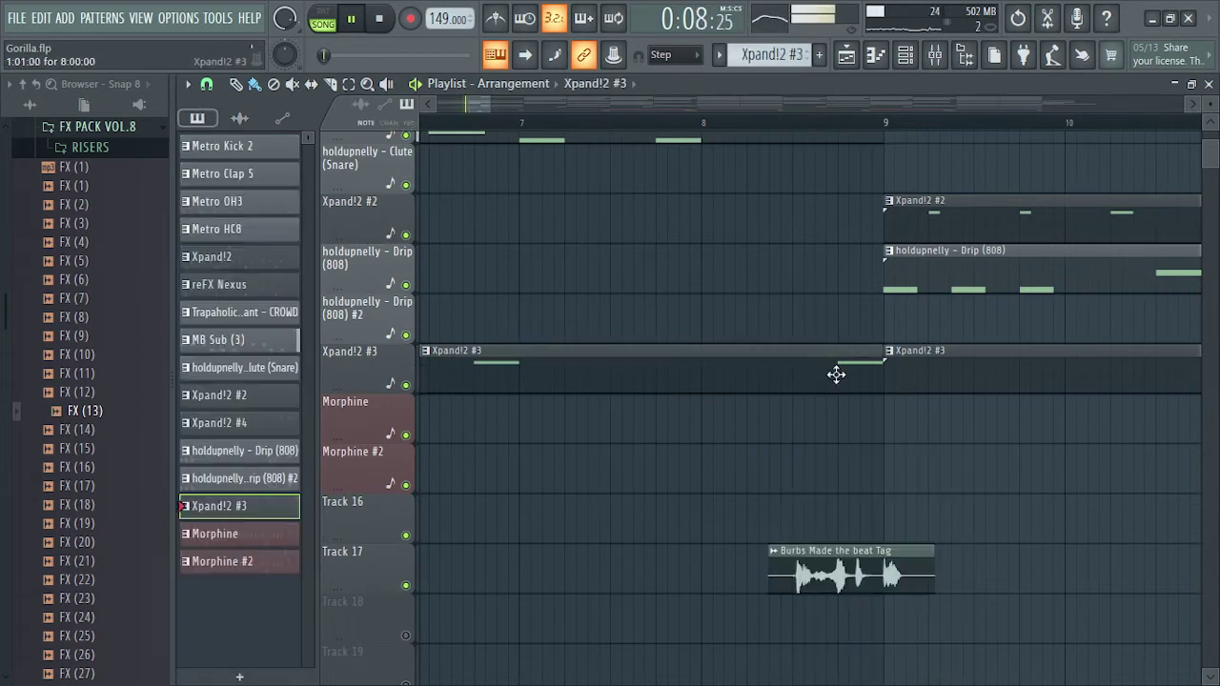
{"action": "double_click", "coordinate": [834, 581]}
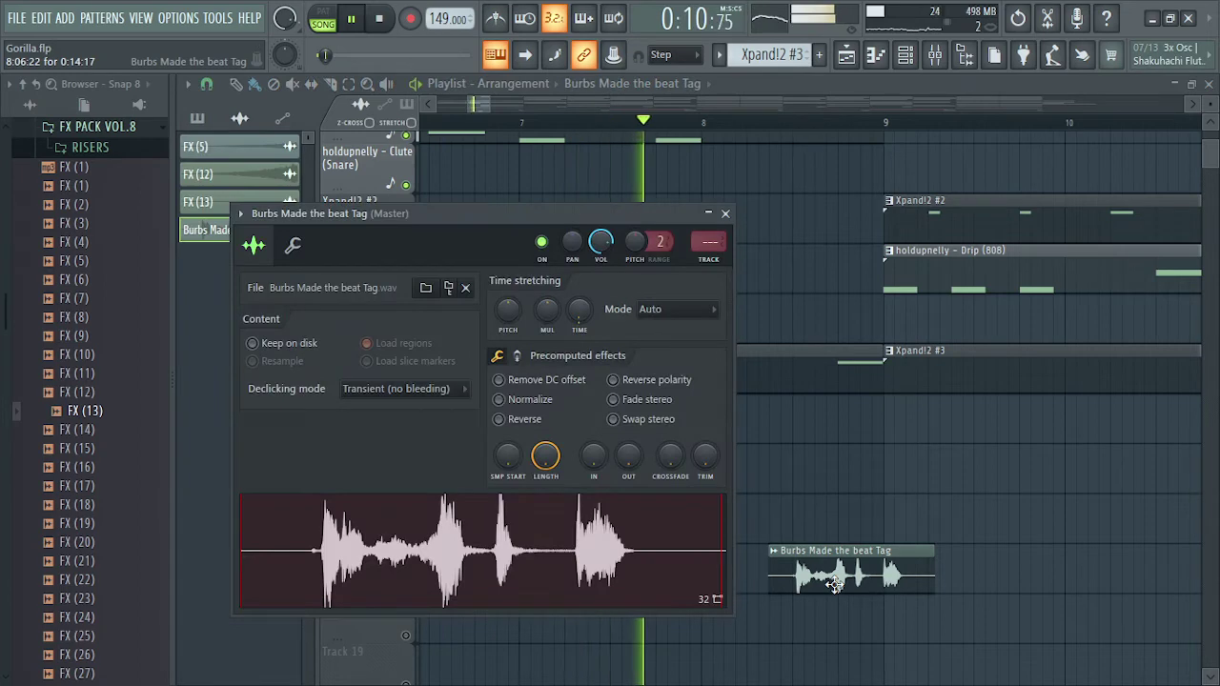
{"action": "key", "text": "ctrl+l"}
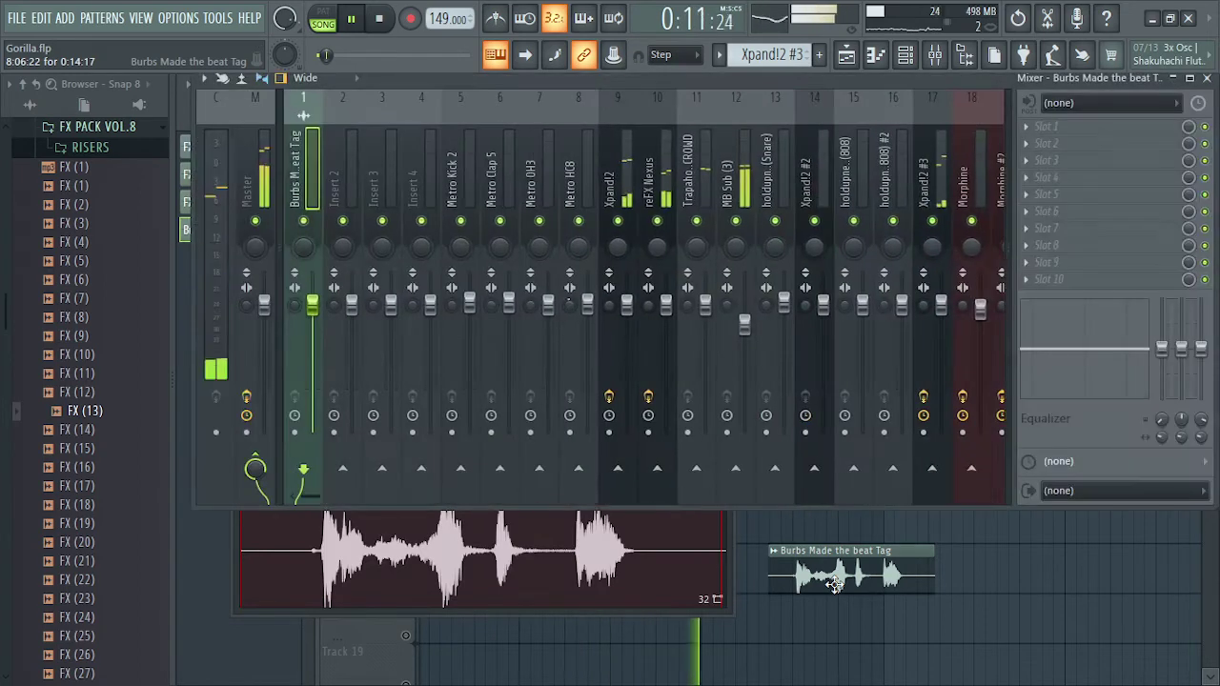
Step: Add Fruity Delay 2 to the tag's first effect slot with time 4:00 and mix level 14%, and return to the playlist
{"action": "left_click", "coordinate": [1087, 126]}
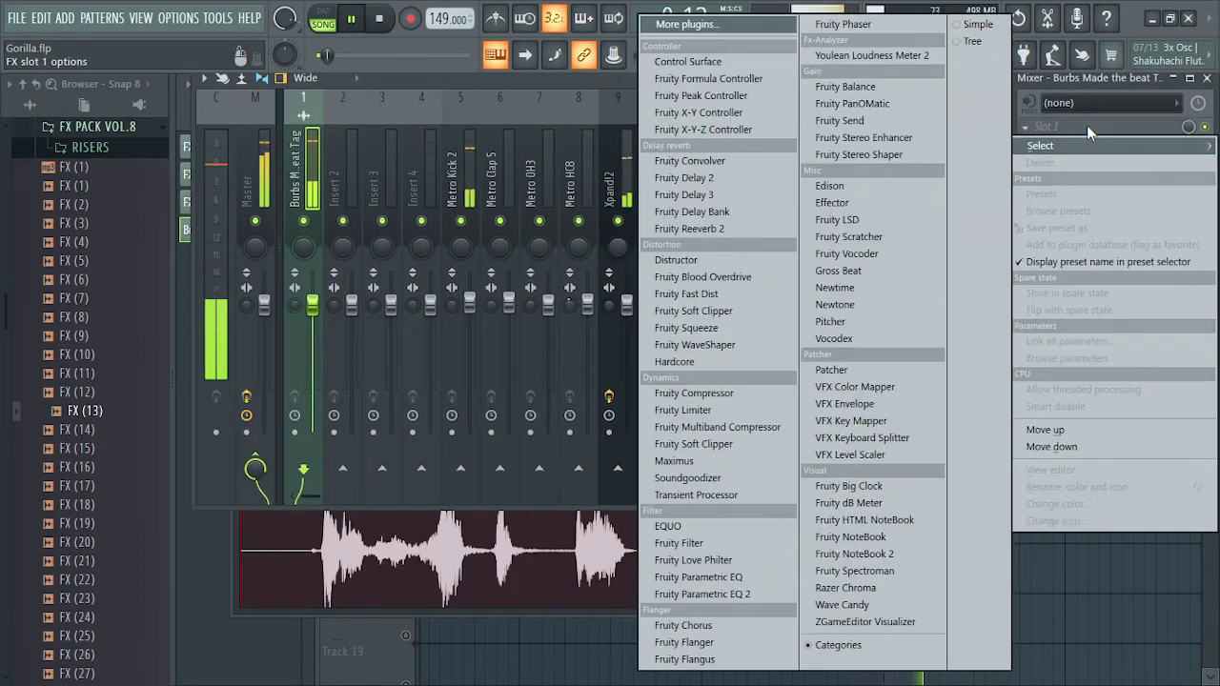
{"action": "left_click", "coordinate": [720, 181]}
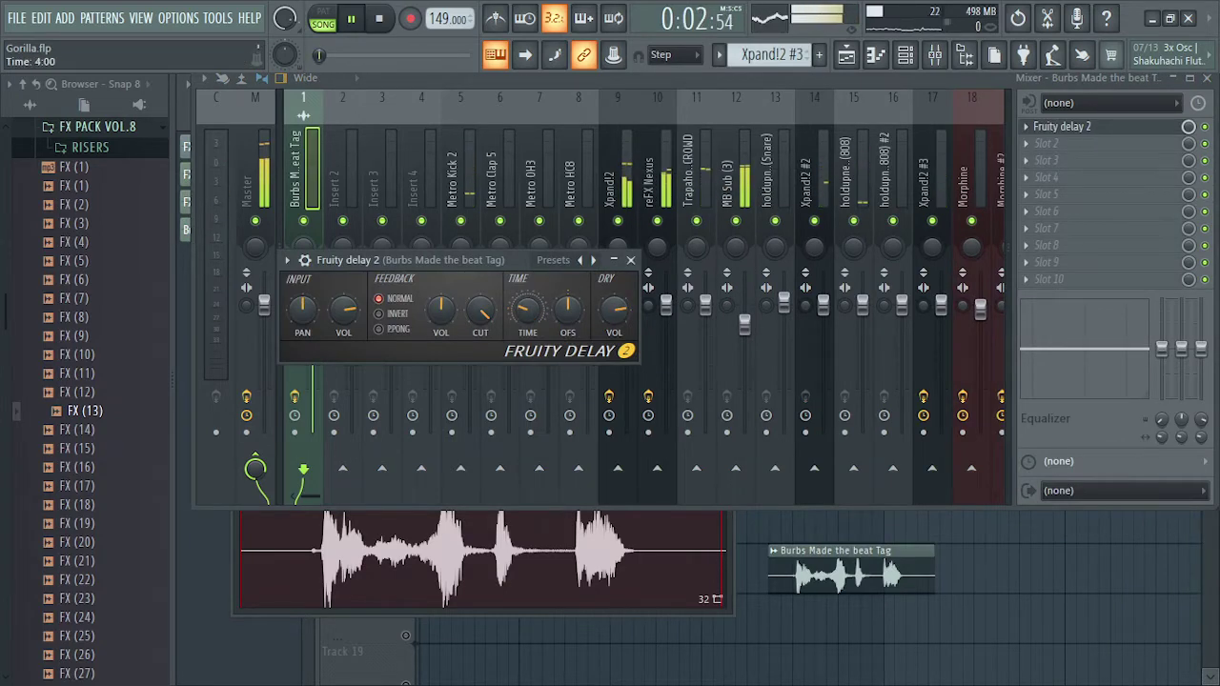
{"action": "key", "text": "Escape"}
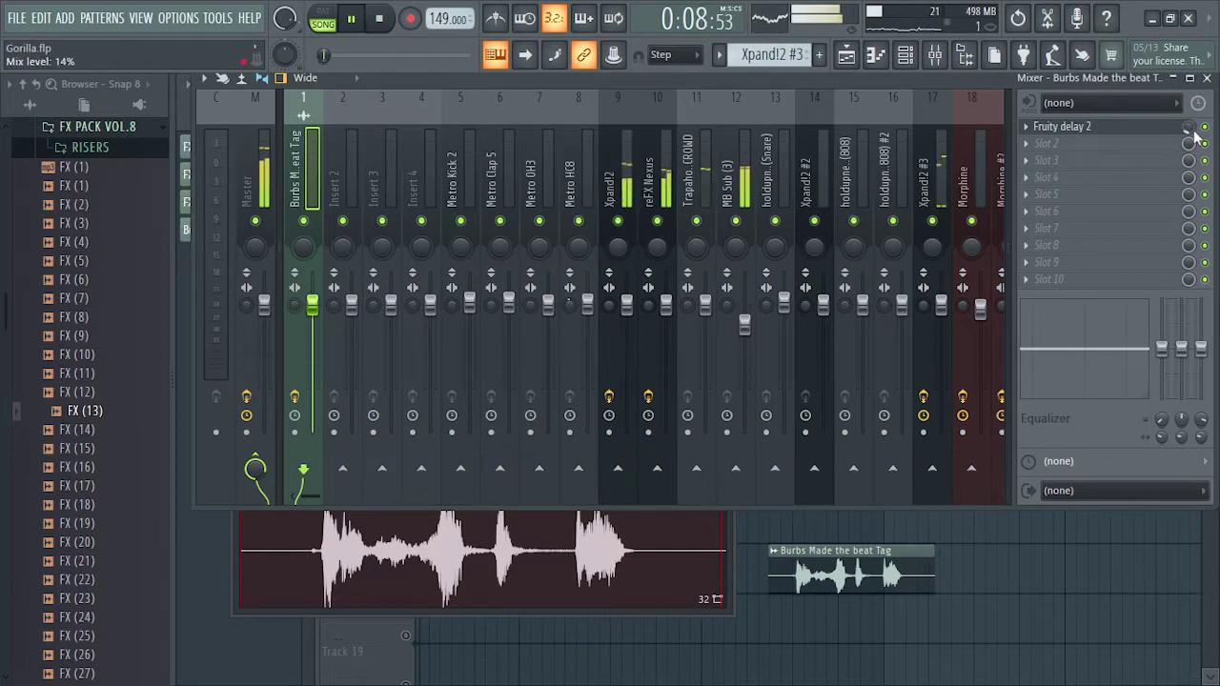
{"action": "left_click", "coordinate": [846, 54]}
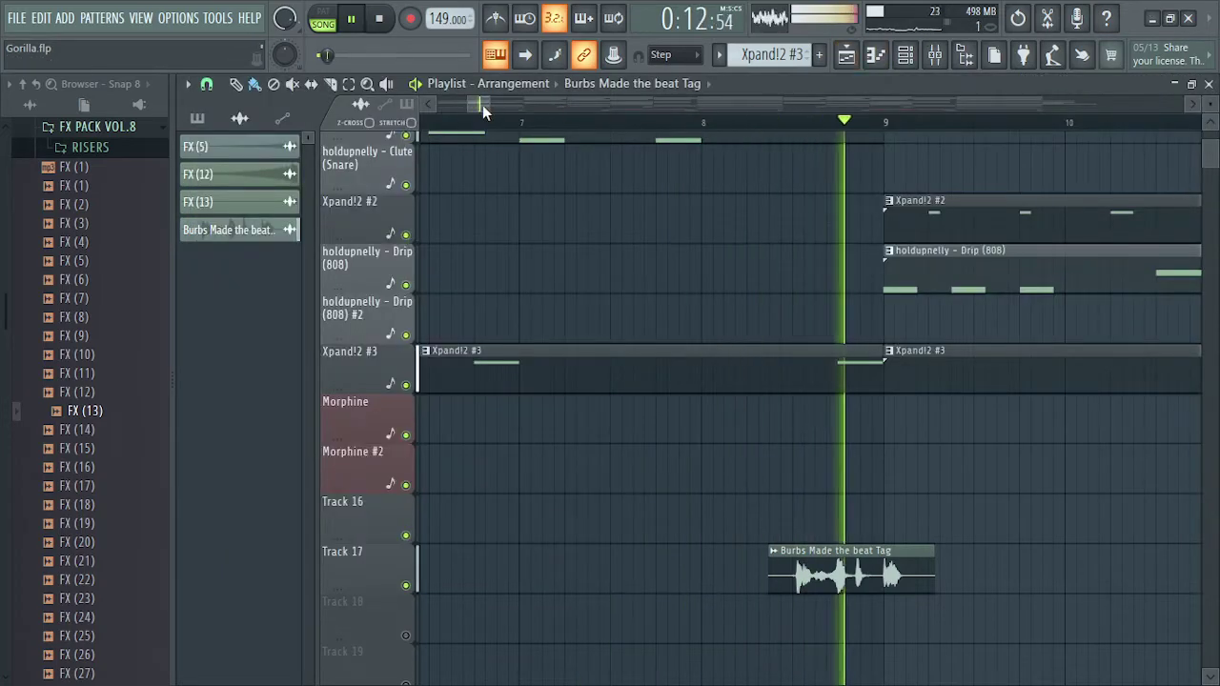
Step: Set the playlist snap to Bar and copy the tag clip along Track 17 to bar 120 in the outro
{"action": "left_click_drag", "start_coordinate": [481, 103], "coordinate": [1204, 77]}
{"action": "left_click", "coordinate": [206, 84]}
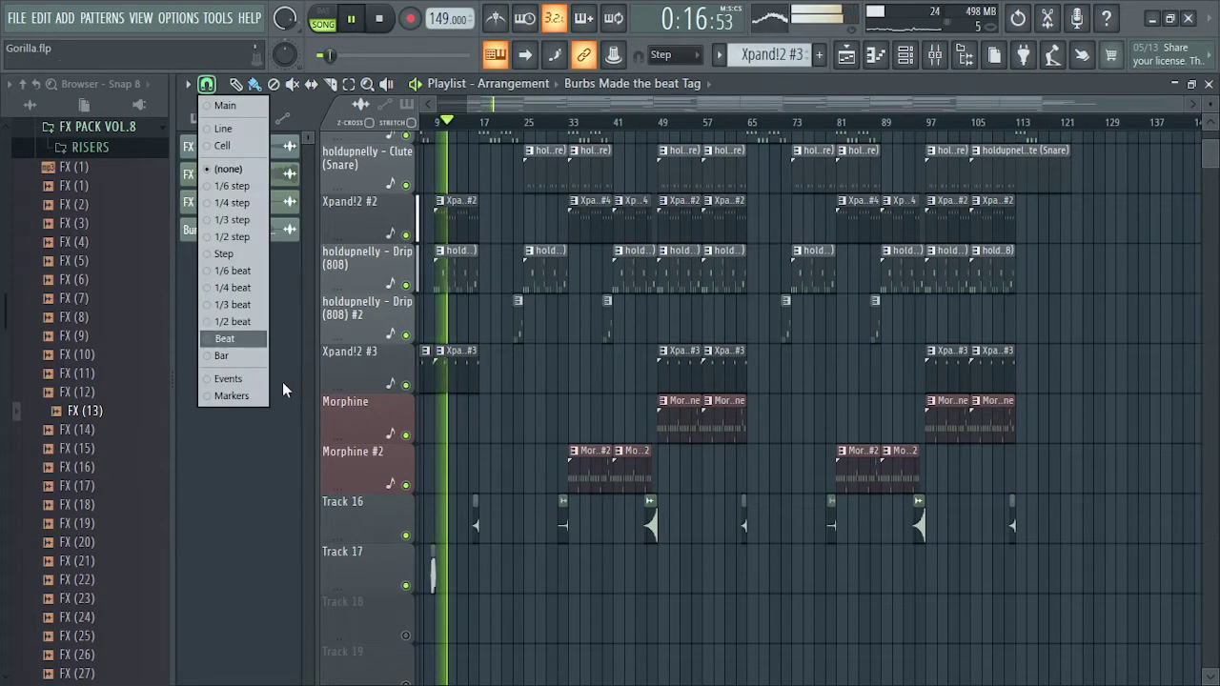
{"action": "left_click", "coordinate": [246, 356]}
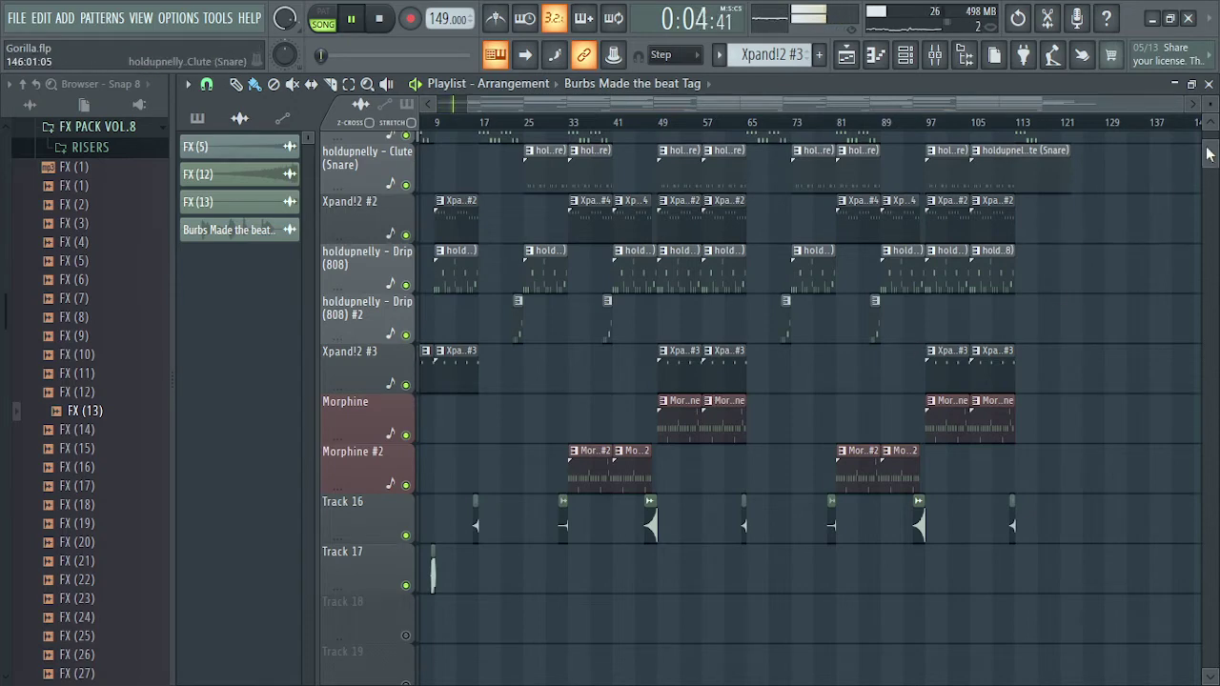
{"action": "left_click_drag", "start_coordinate": [1214, 155], "coordinate": [1214, 151]}
{"action": "left_click_drag", "start_coordinate": [1157, 105], "coordinate": [1190, 103]}
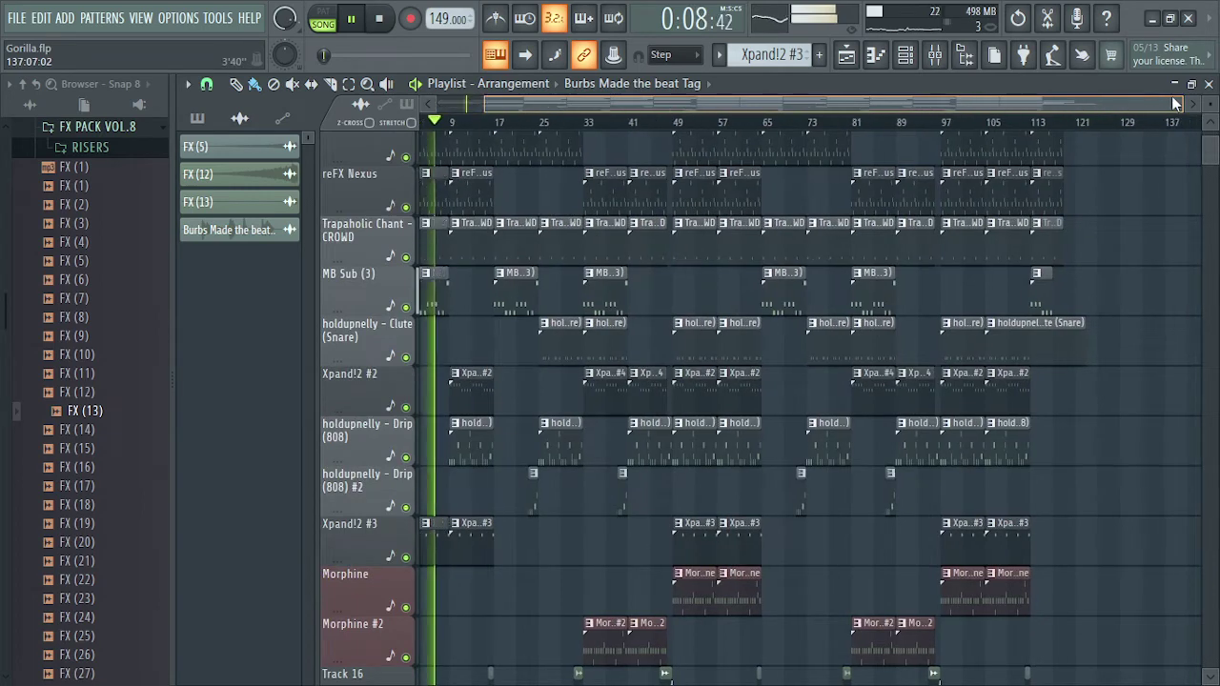
{"action": "left_click_drag", "start_coordinate": [1214, 160], "coordinate": [1214, 169]}
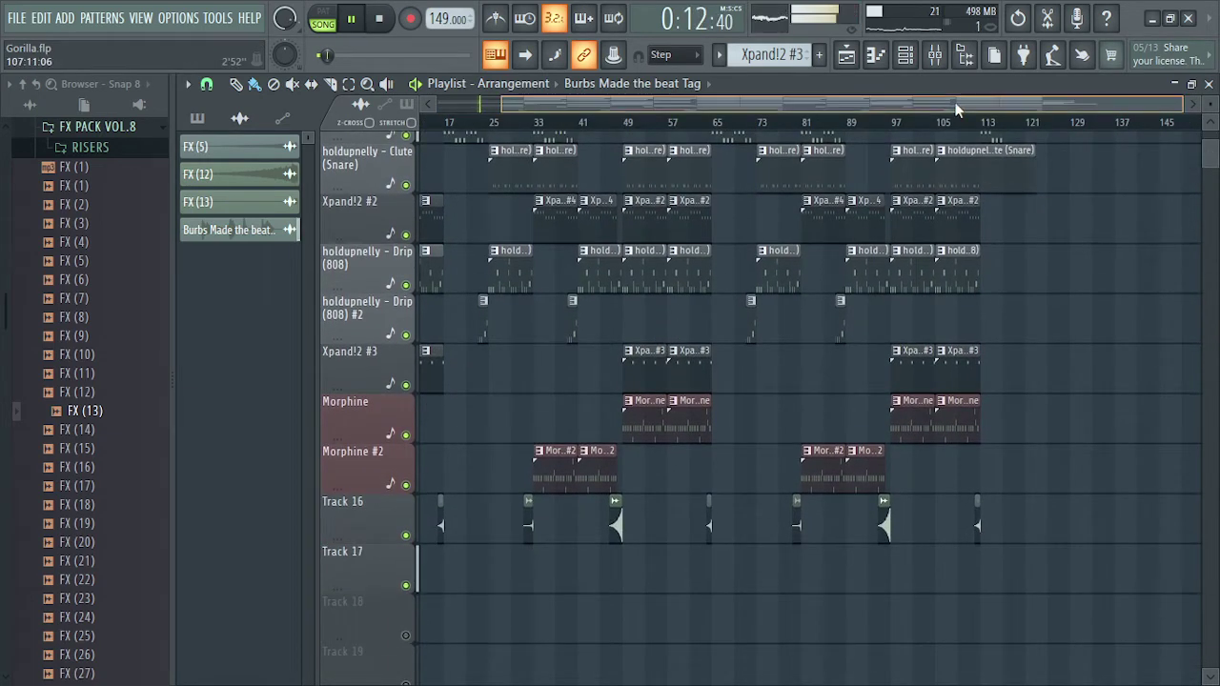
{"action": "left_click_drag", "start_coordinate": [954, 110], "coordinate": [790, 115]}
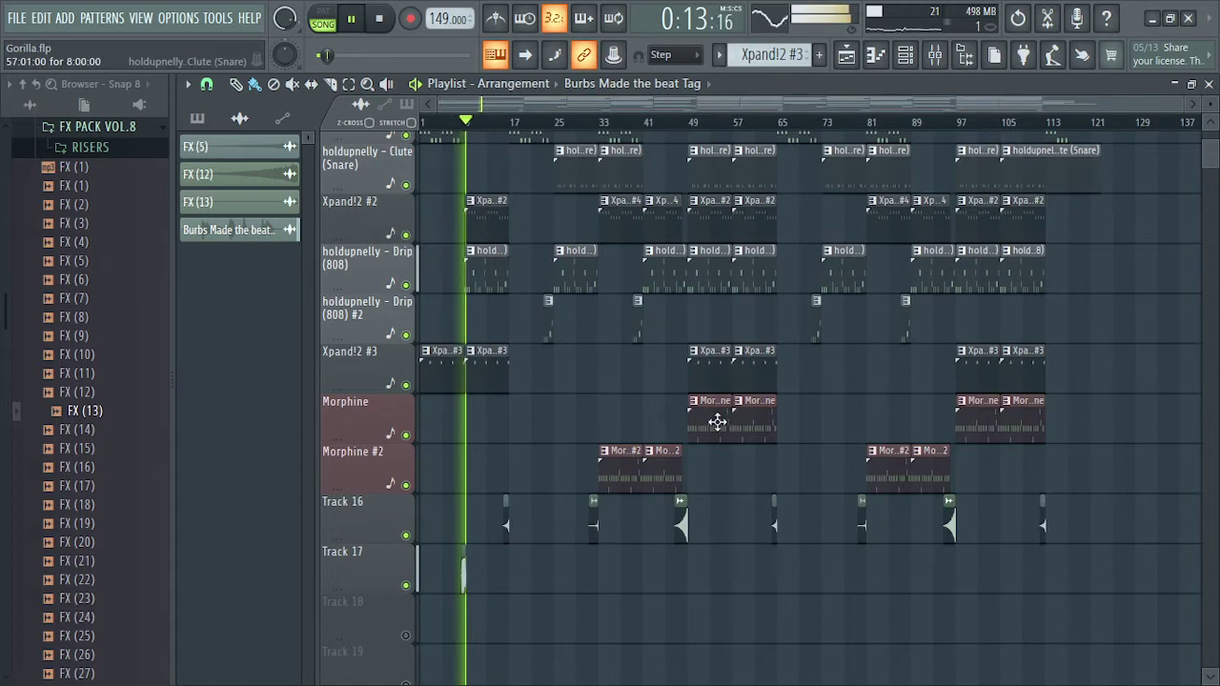
{"action": "left_click_drag", "start_coordinate": [463, 582], "coordinate": [1096, 546]}
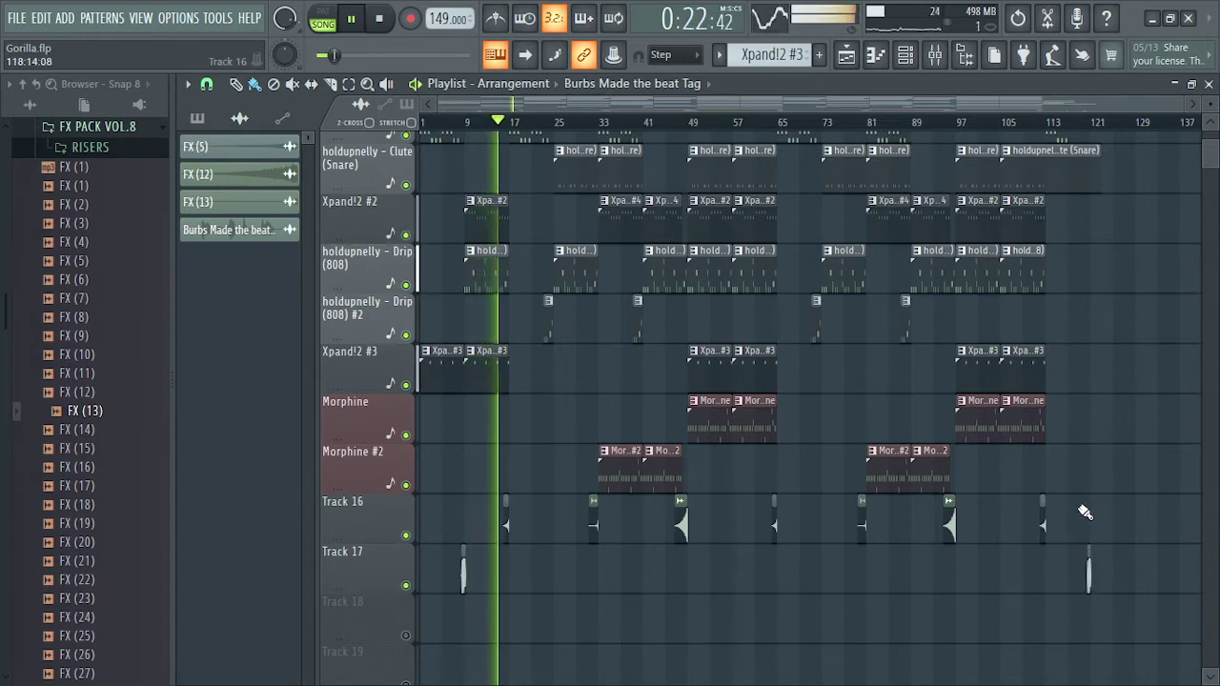
Step: Move the outro tag copy on Track 17 back to bar 116 and save the project
{"action": "mouse_move", "coordinate": [1209, 174]}
{"action": "left_mouse_down"}
{"action": "mouse_move", "coordinate": [1209, 125]}
{"action": "mouse_move", "coordinate": [1209, 173]}
{"action": "left_mouse_up"}
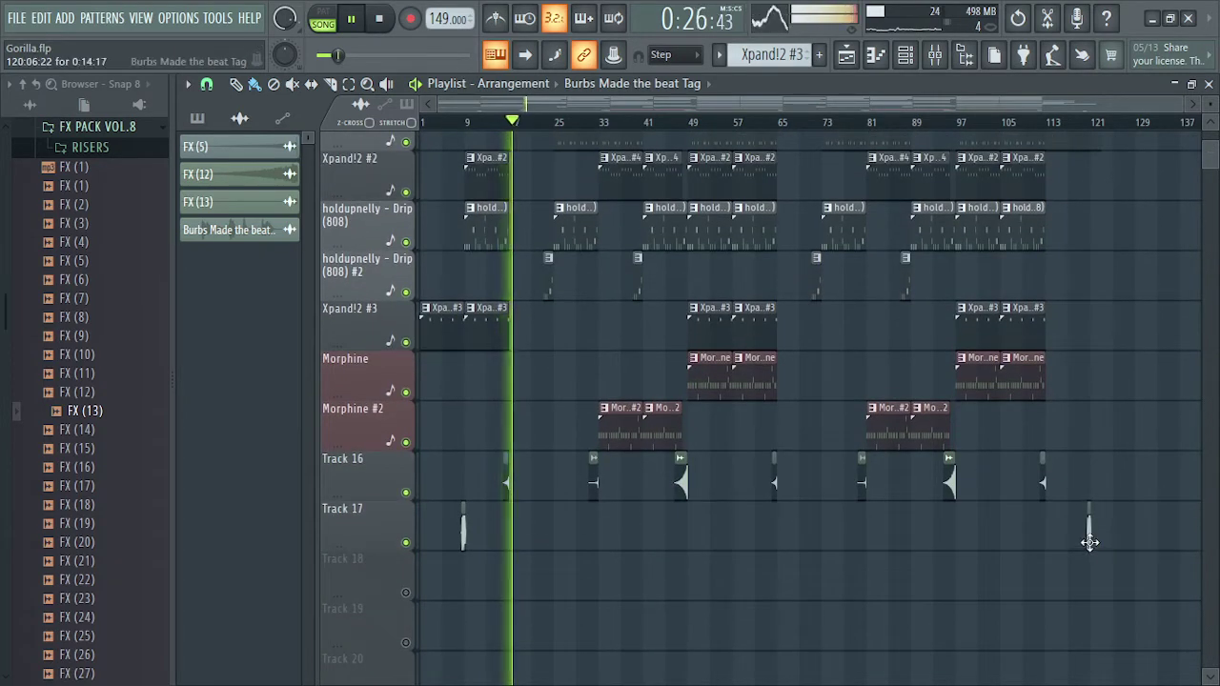
{"action": "left_click_drag", "start_coordinate": [1090, 539], "coordinate": [1066, 544]}
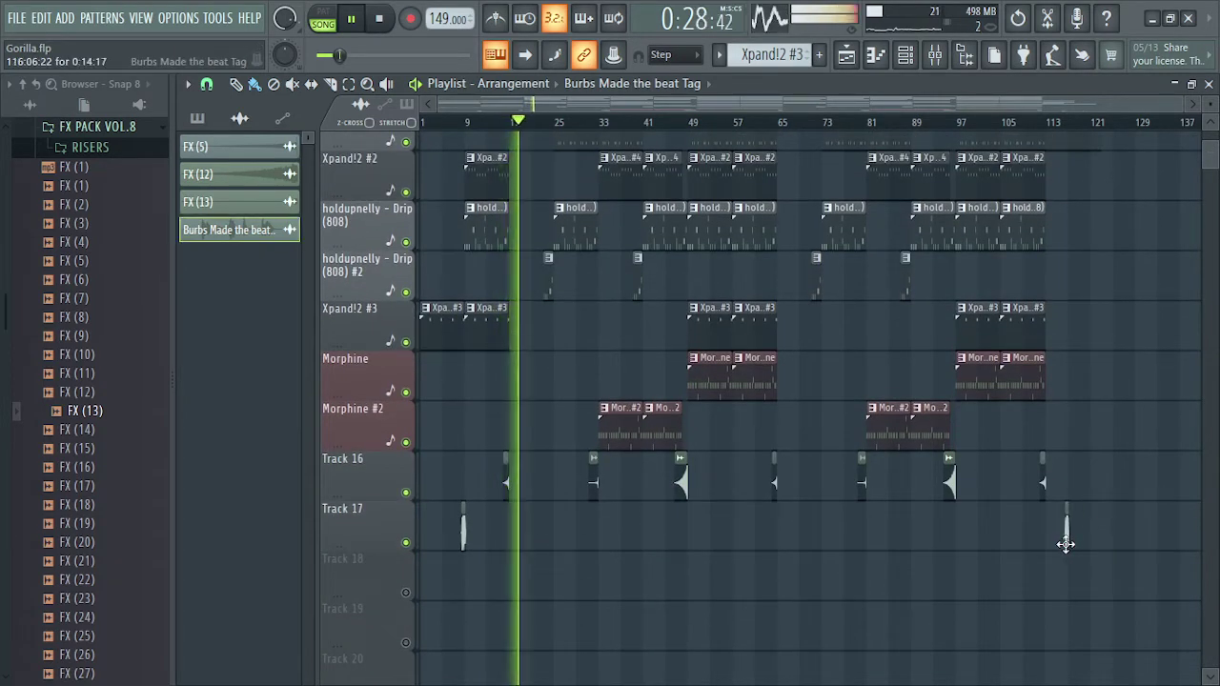
{"action": "key", "text": "ctrl+s"}
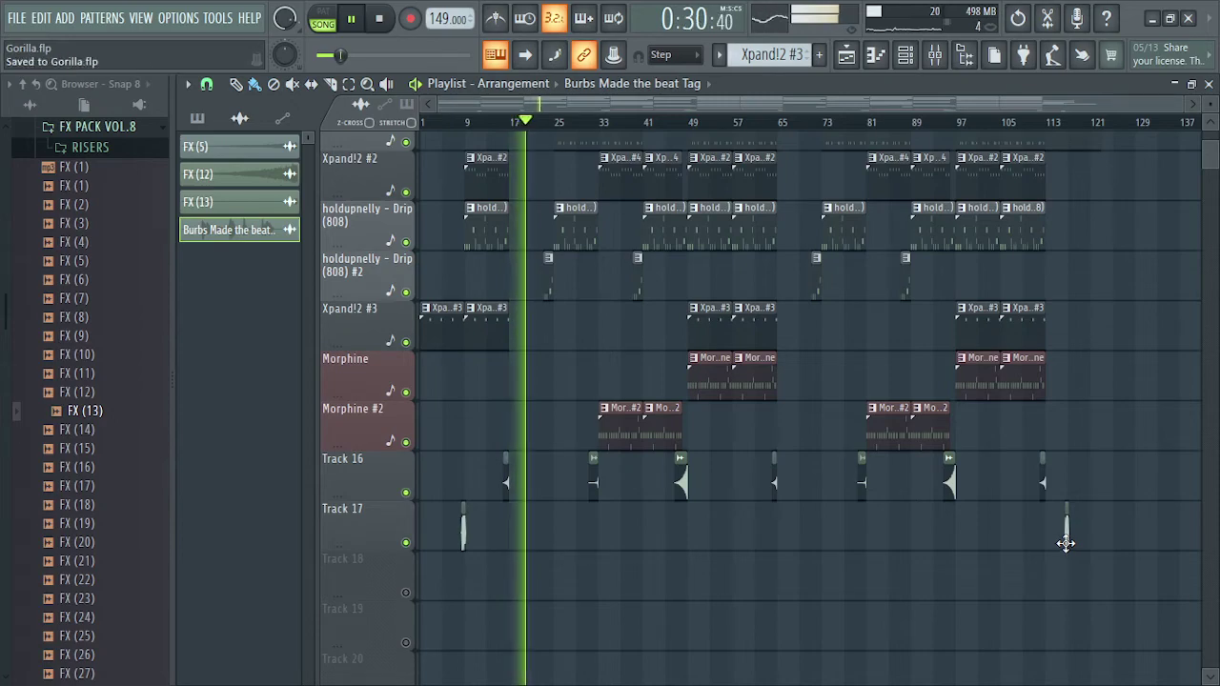
Step: Check the Master track's loudness with Youlean Loudness Meter 2 in the mixer
{"action": "scroll", "coordinate": [1135, 362], "scroll_direction": "up", "scroll_amount": 5}
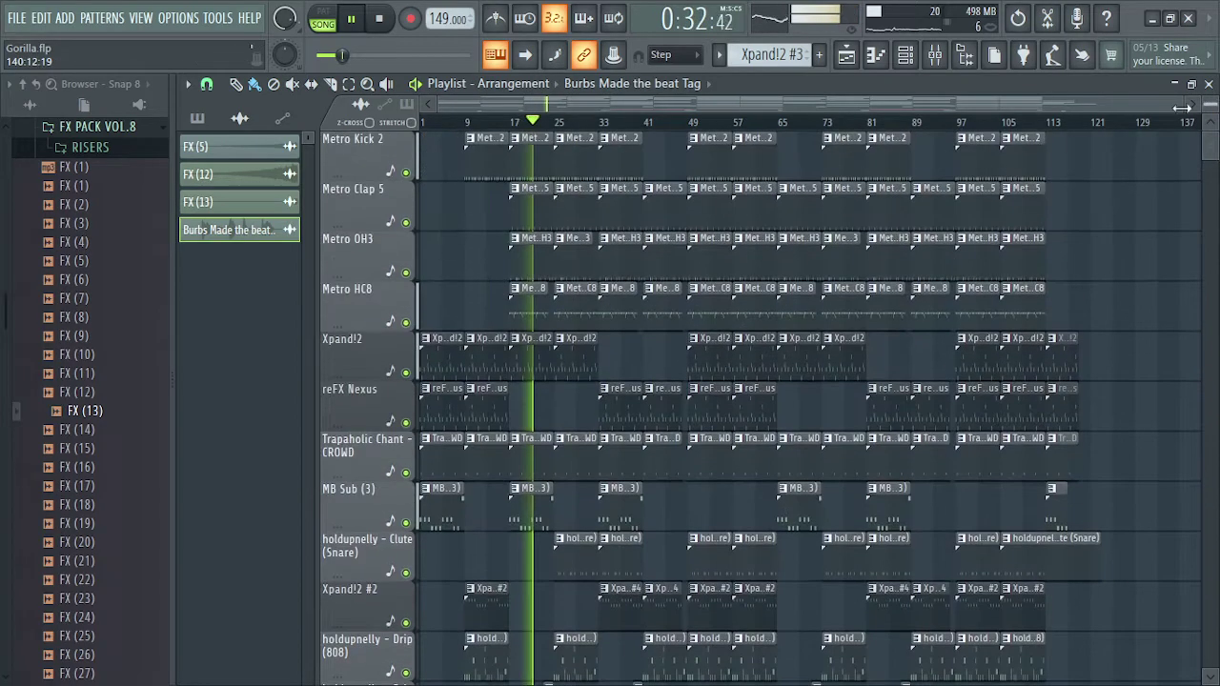
{"action": "left_click", "coordinate": [936, 55]}
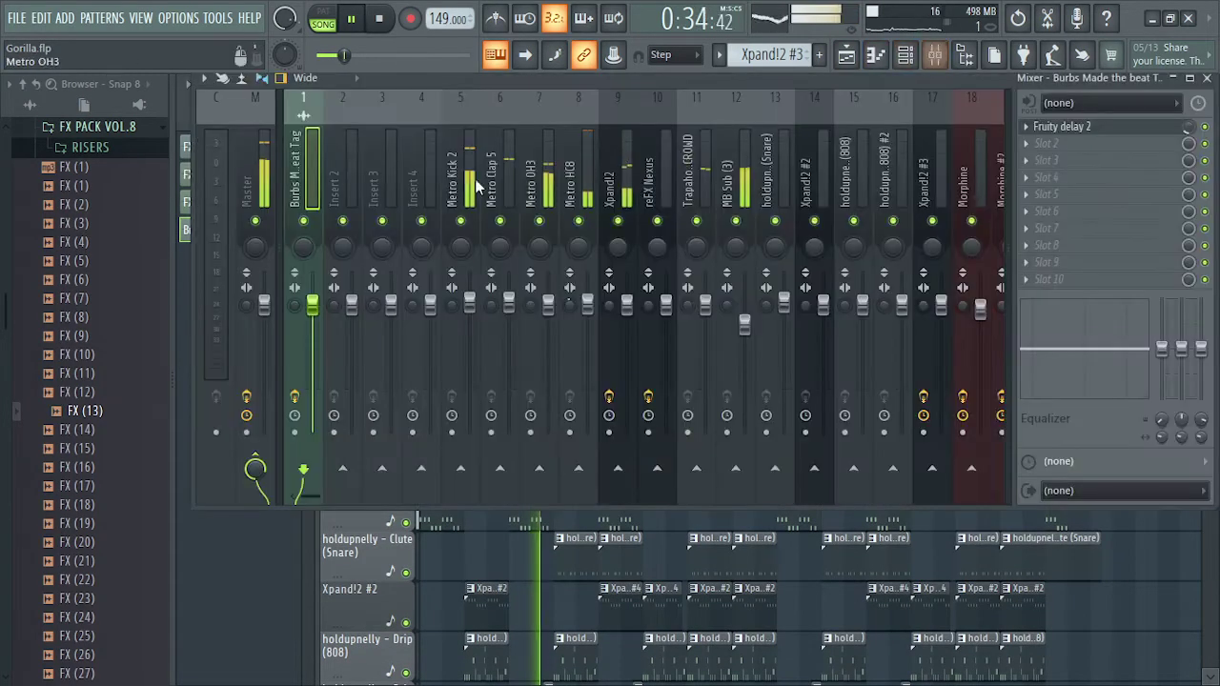
{"action": "left_click", "coordinate": [217, 234]}
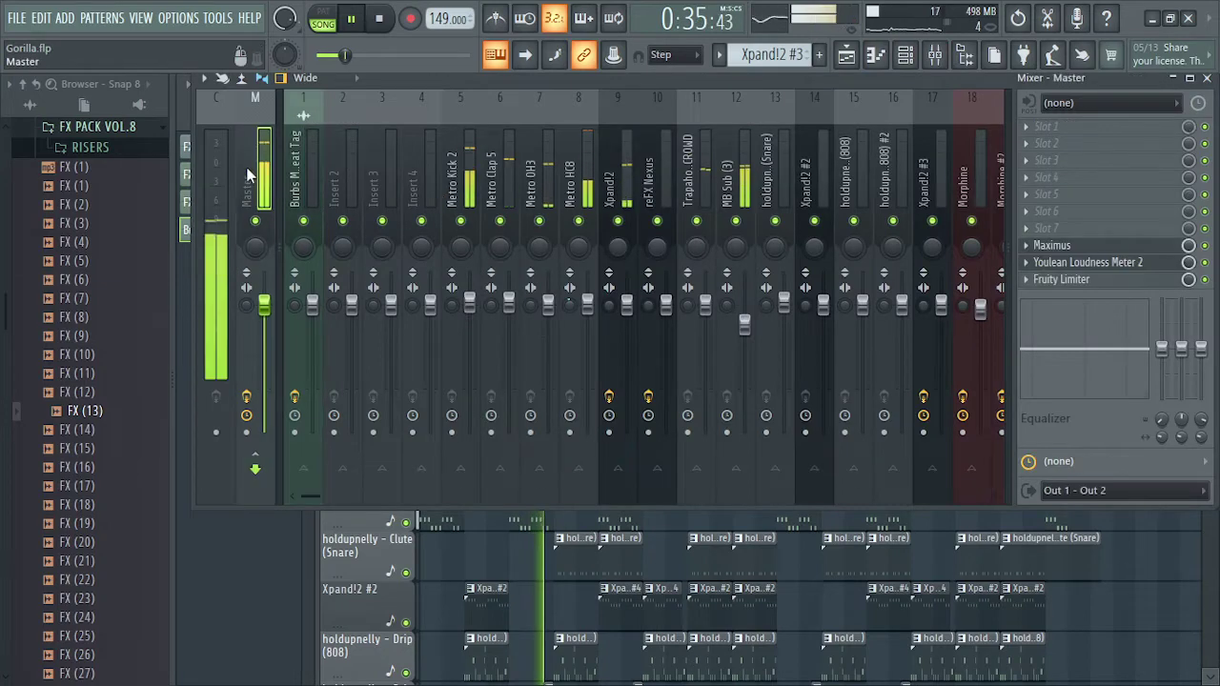
{"action": "left_click", "coordinate": [1048, 264]}
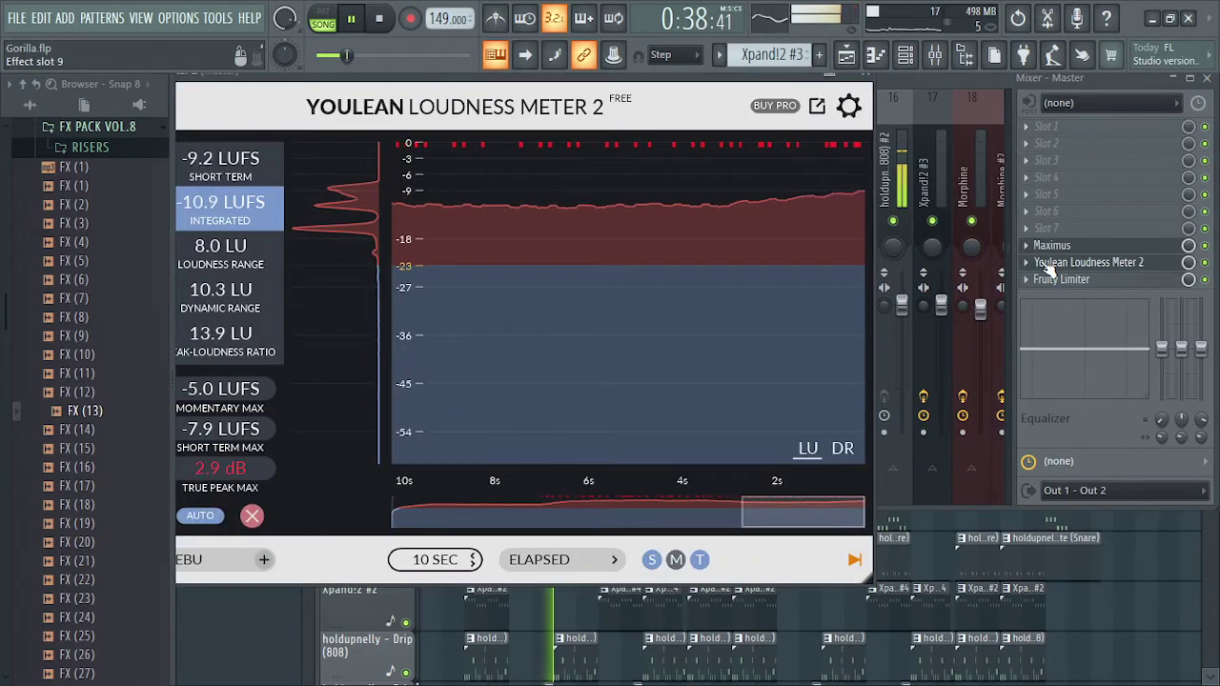
{"action": "left_click", "coordinate": [1109, 259]}
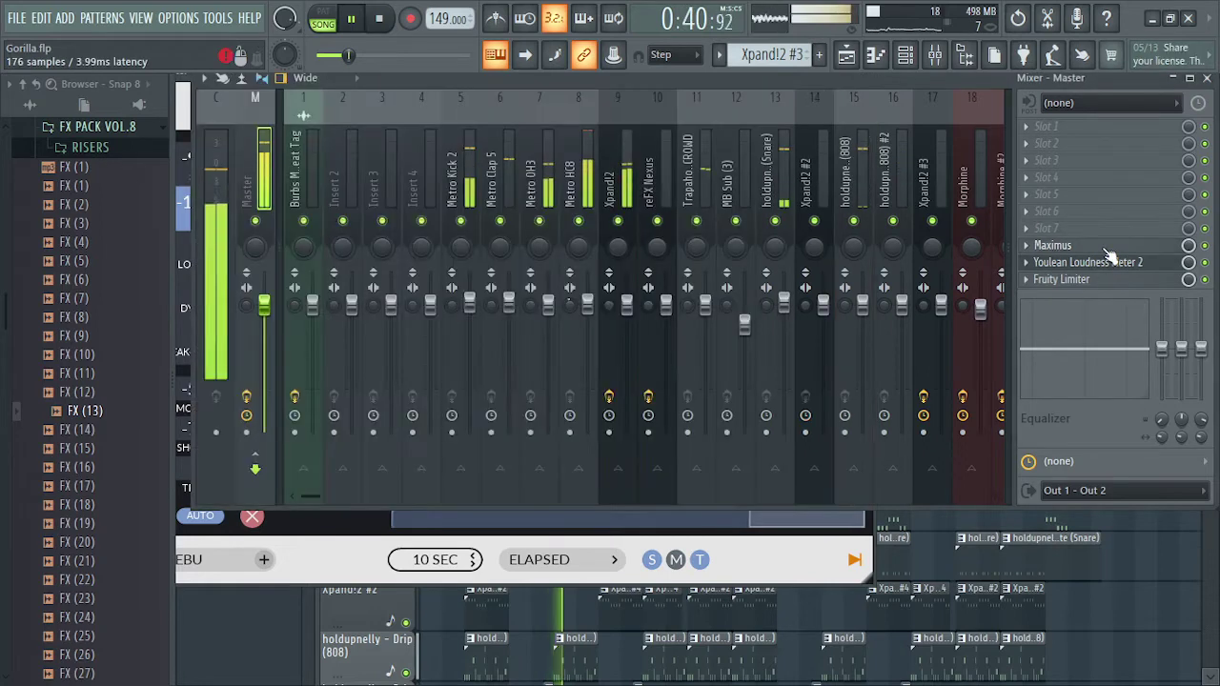
Step: Set the master band's post gain in the Master track's Maximus to 1.4 dB with the loudness meter open alongside
{"action": "left_click", "coordinate": [1047, 245]}
{"action": "left_click", "coordinate": [1175, 265]}
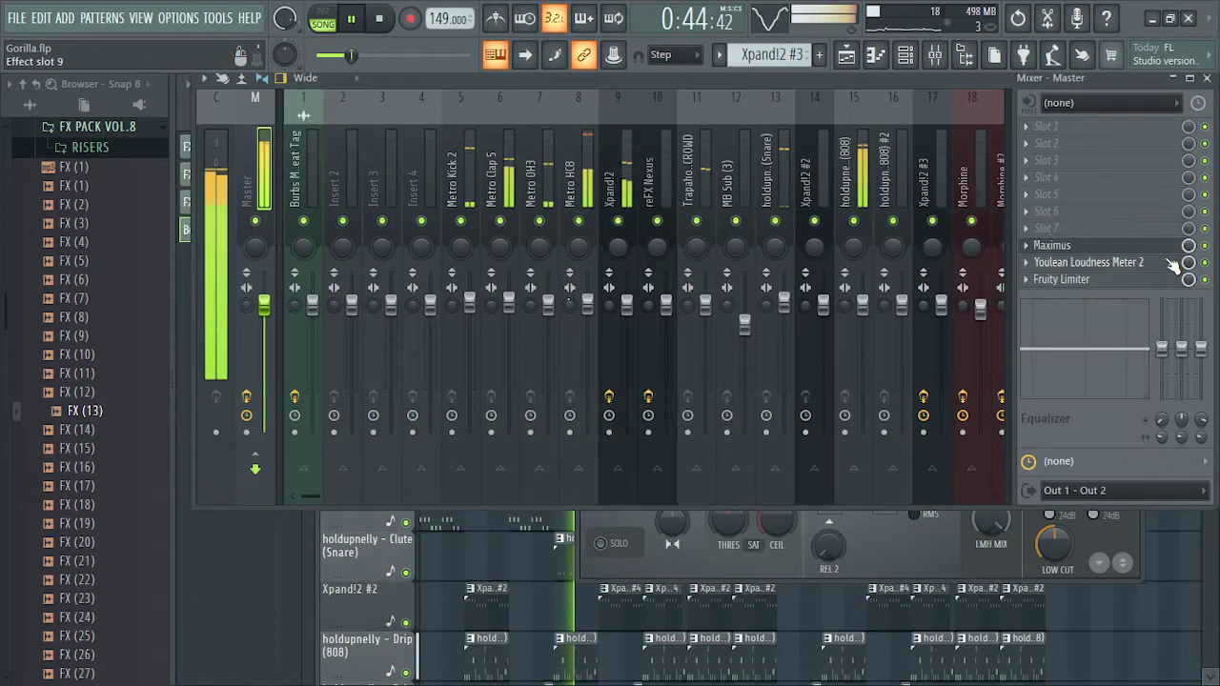
{"action": "left_click", "coordinate": [1175, 265]}
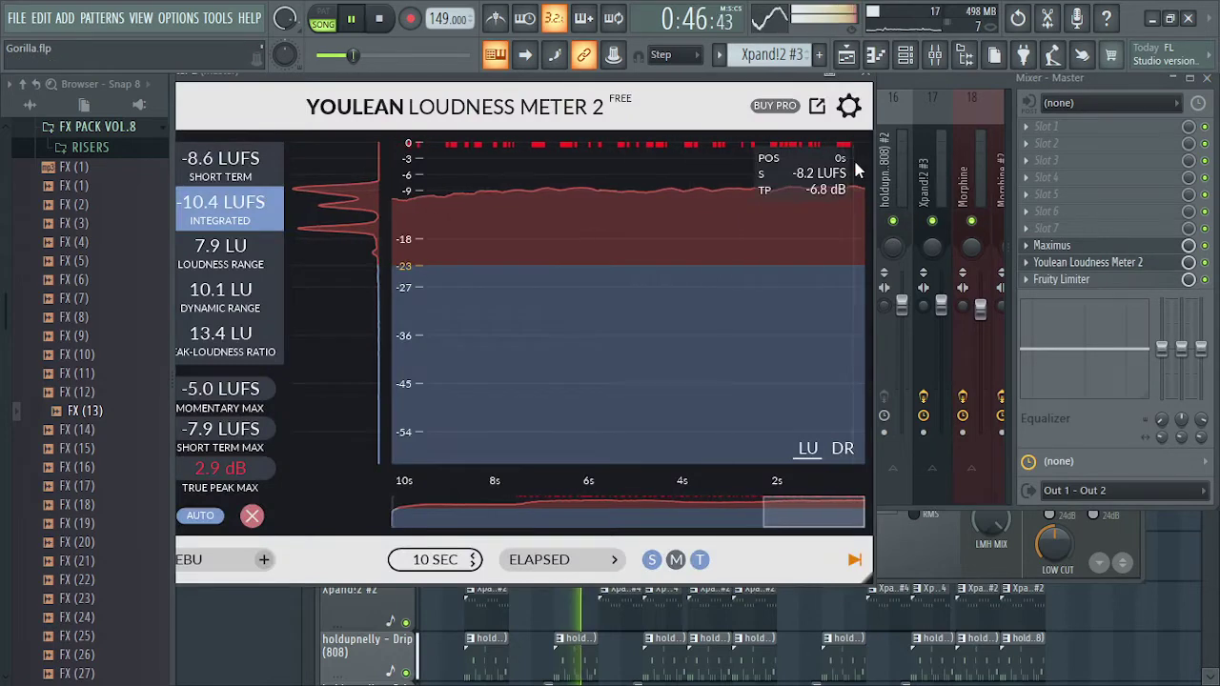
{"action": "left_click", "coordinate": [939, 571]}
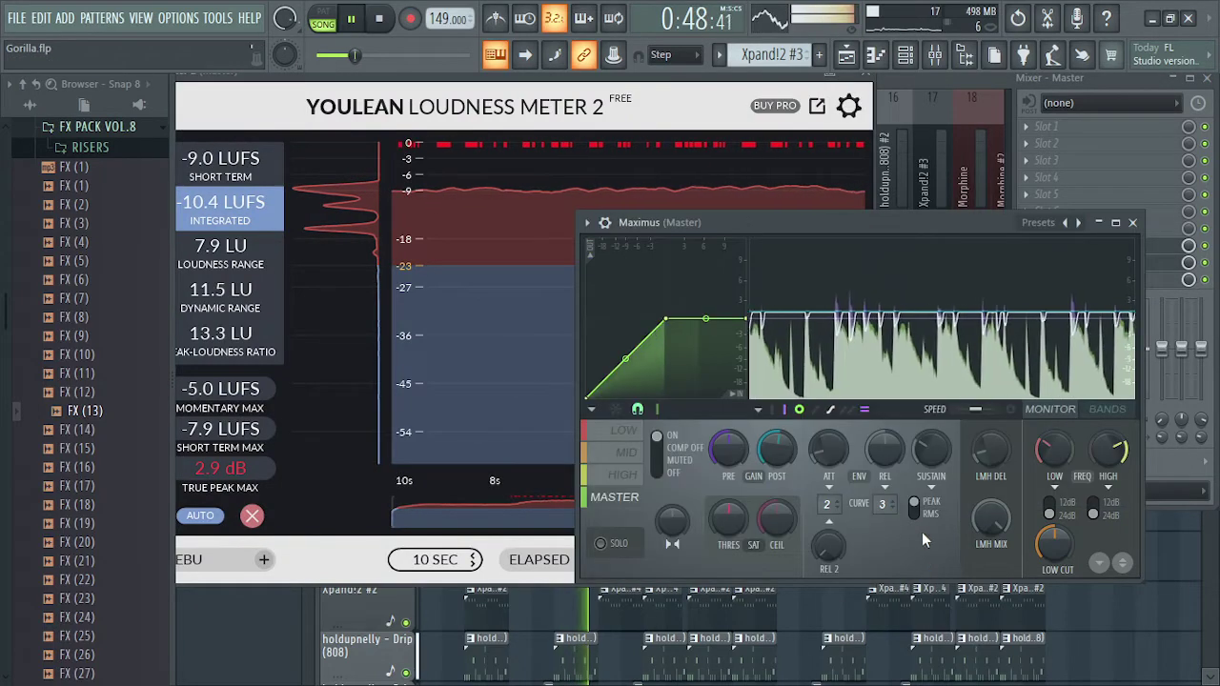
{"action": "left_click_drag", "start_coordinate": [775, 465], "coordinate": [777, 454]}
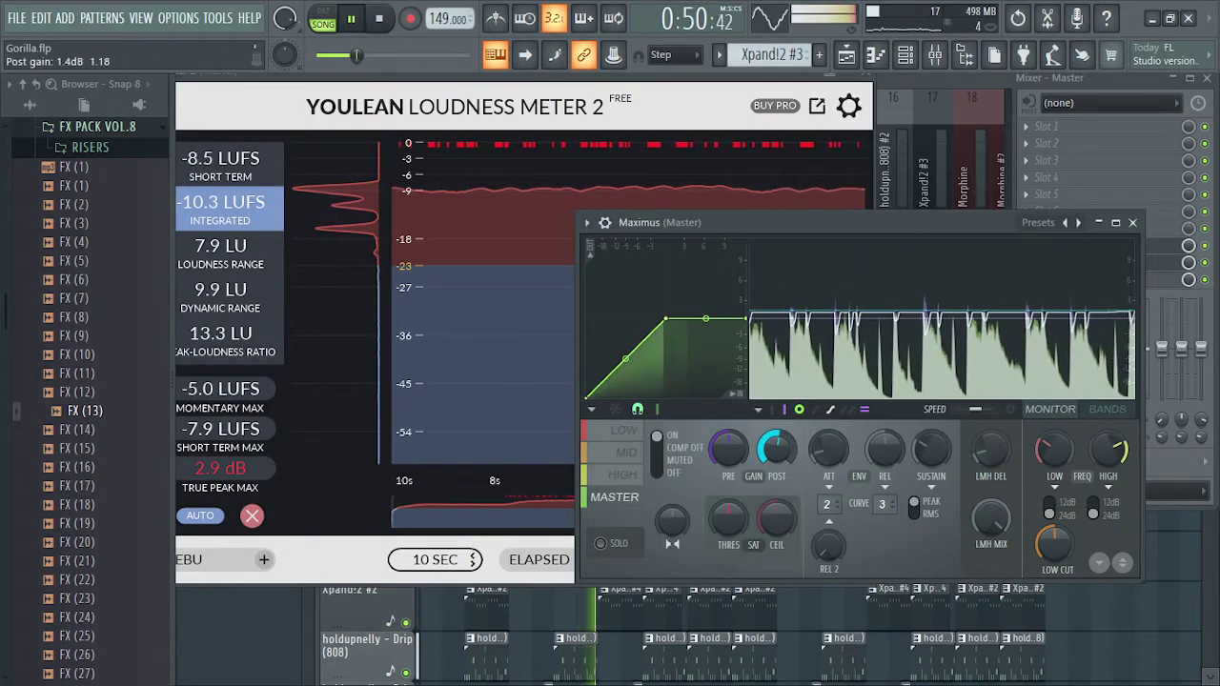
Step: Reset the loudness meter, measure the playing mix again, and return to the playlist
{"action": "left_click", "coordinate": [253, 516]}
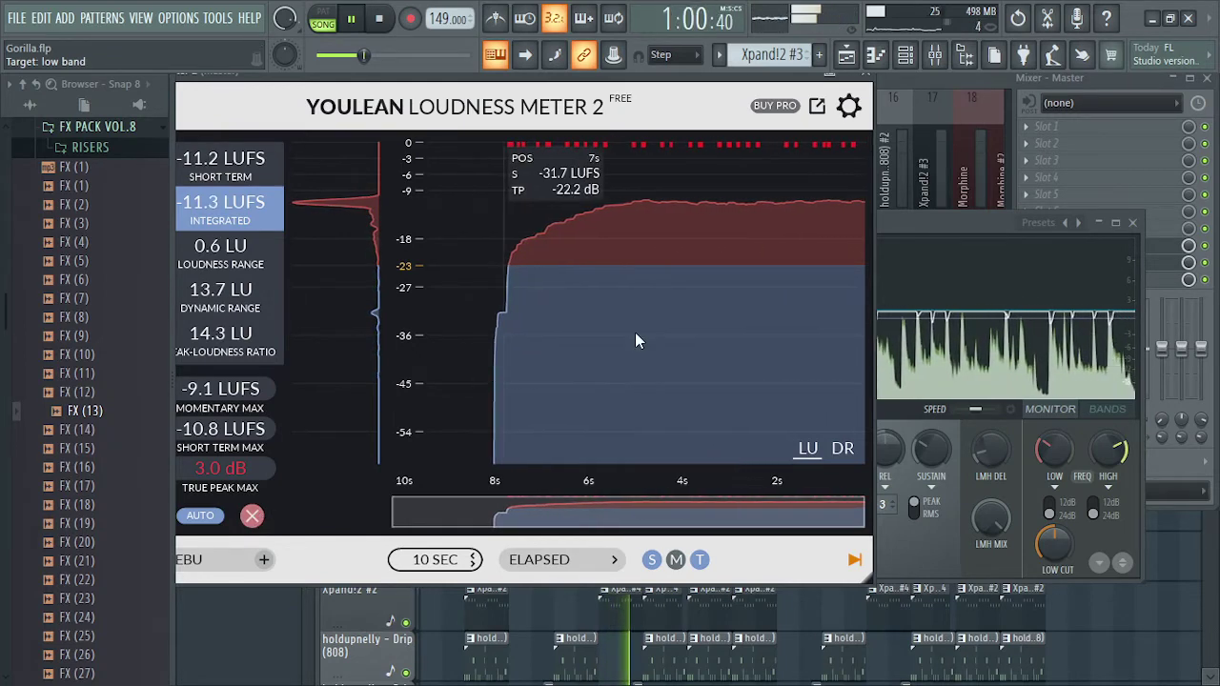
{"action": "left_click", "coordinate": [891, 401]}
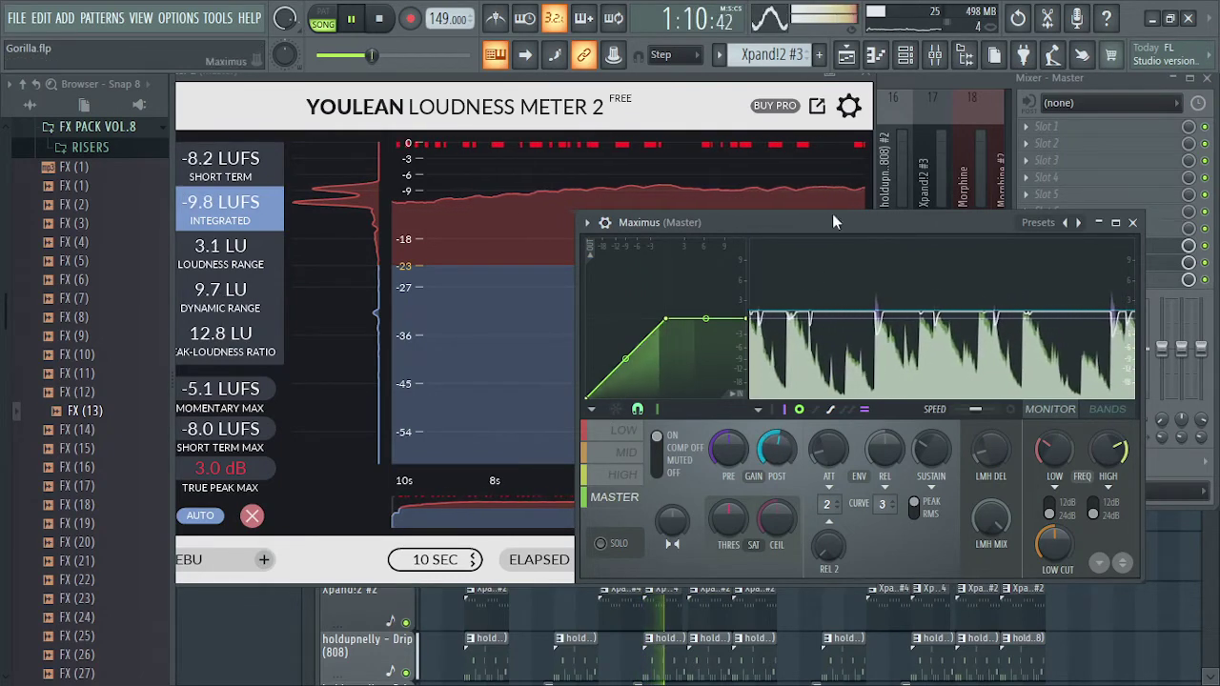
{"action": "left_click", "coordinate": [846, 85]}
{"action": "left_click", "coordinate": [862, 75]}
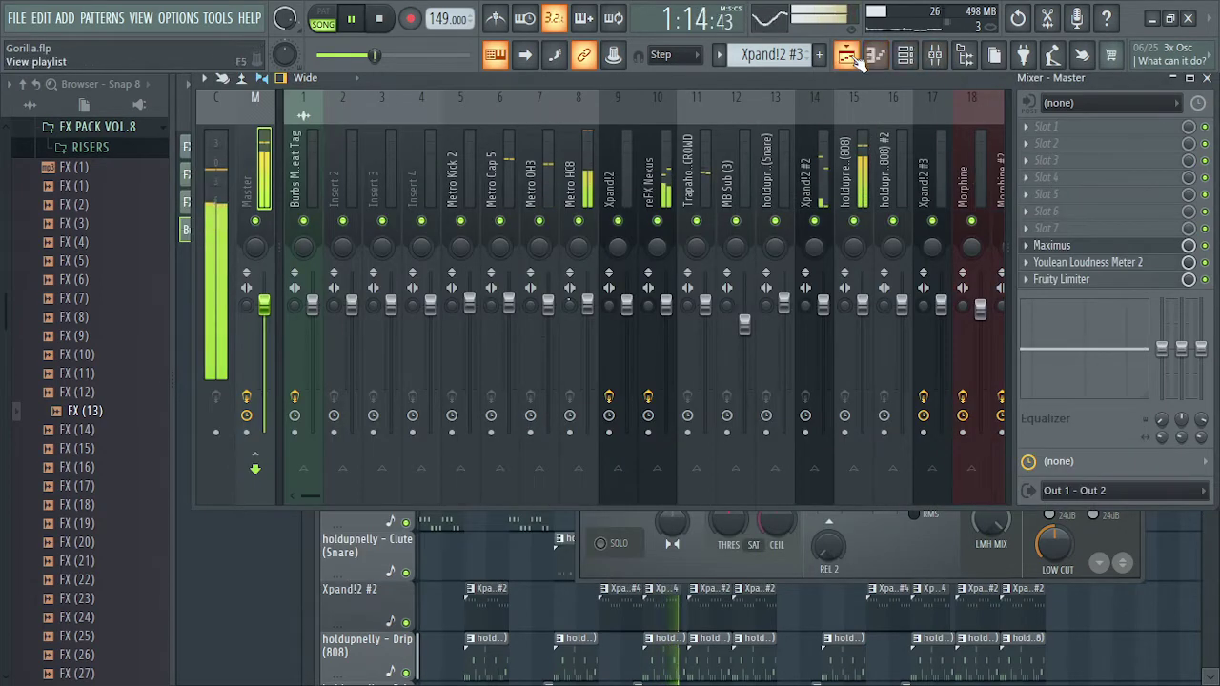
{"action": "left_click", "coordinate": [851, 56]}
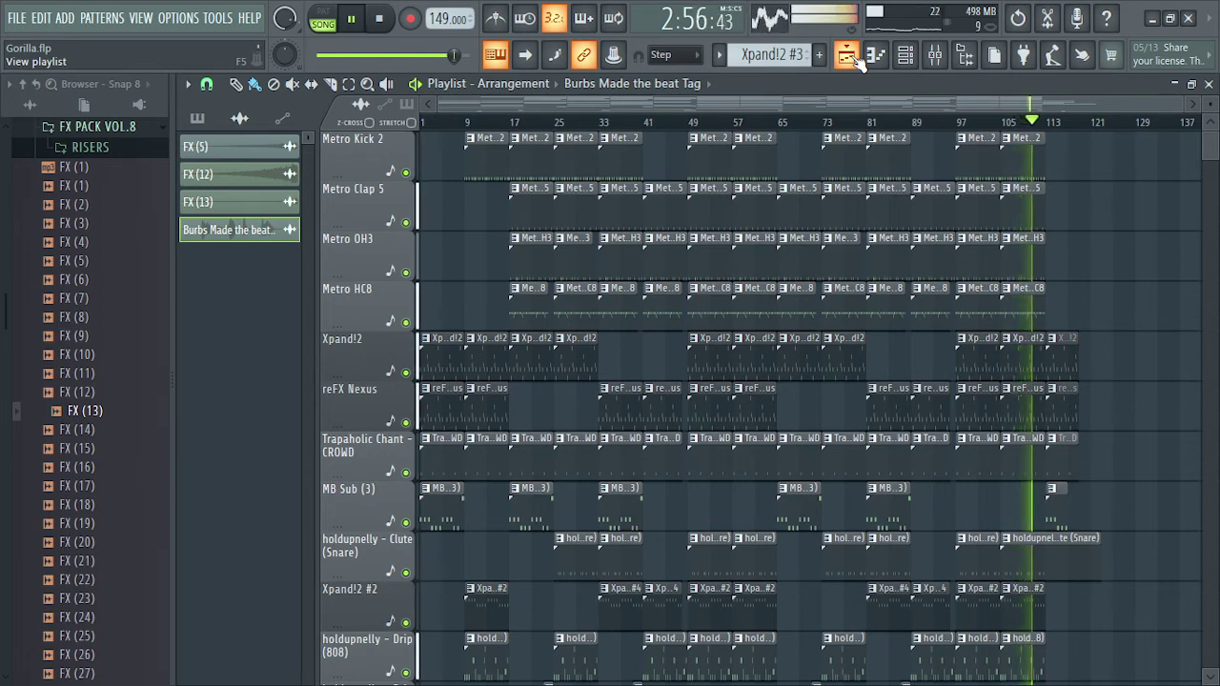
Step: Save the project, stop playback and open the Windows Start menu
{"action": "key", "text": "ctrl+s"}
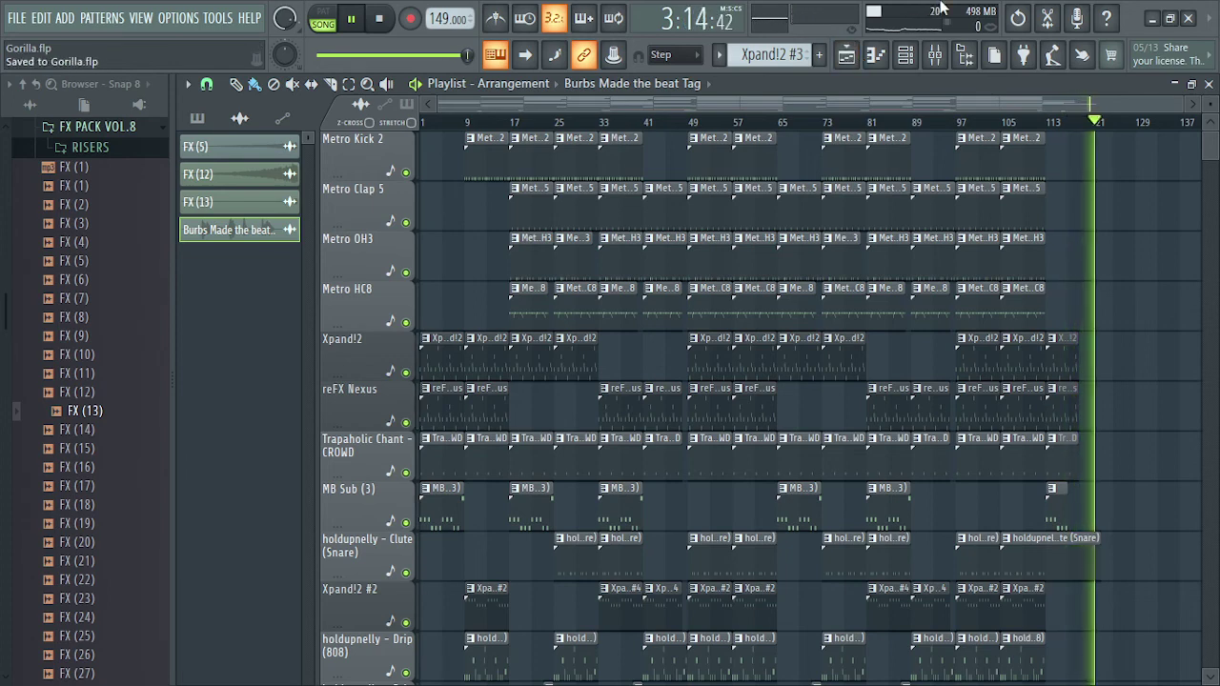
{"action": "key", "text": "space"}
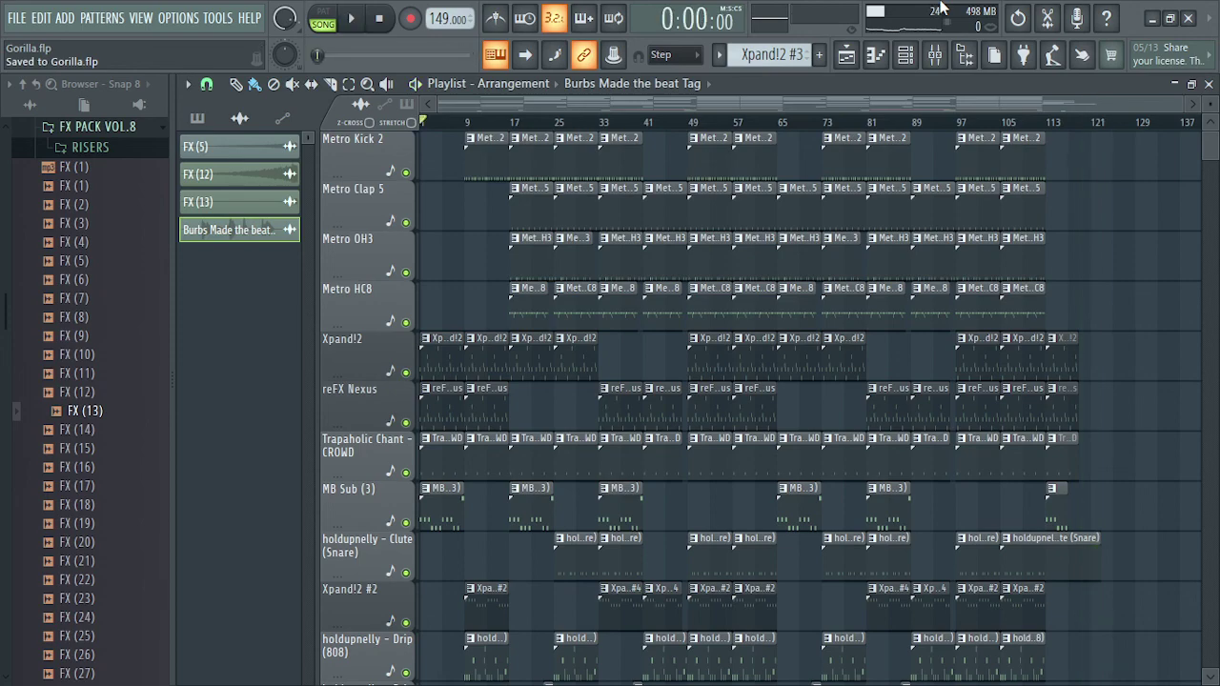
{"action": "key", "text": "super"}
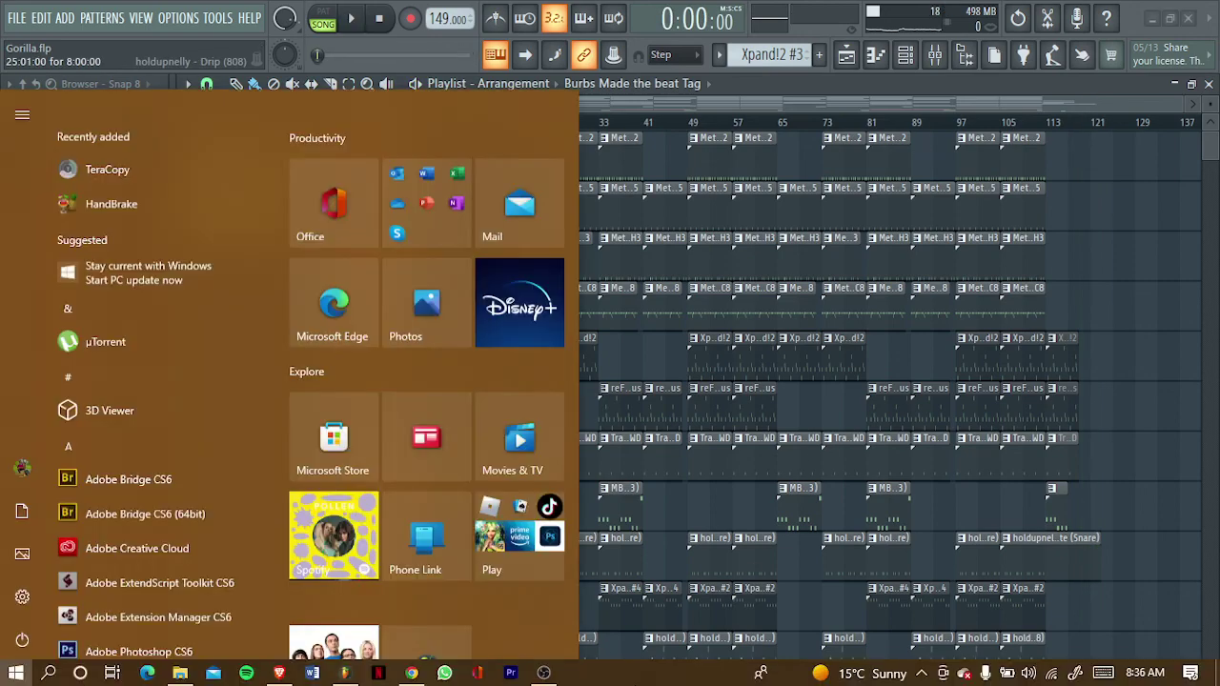